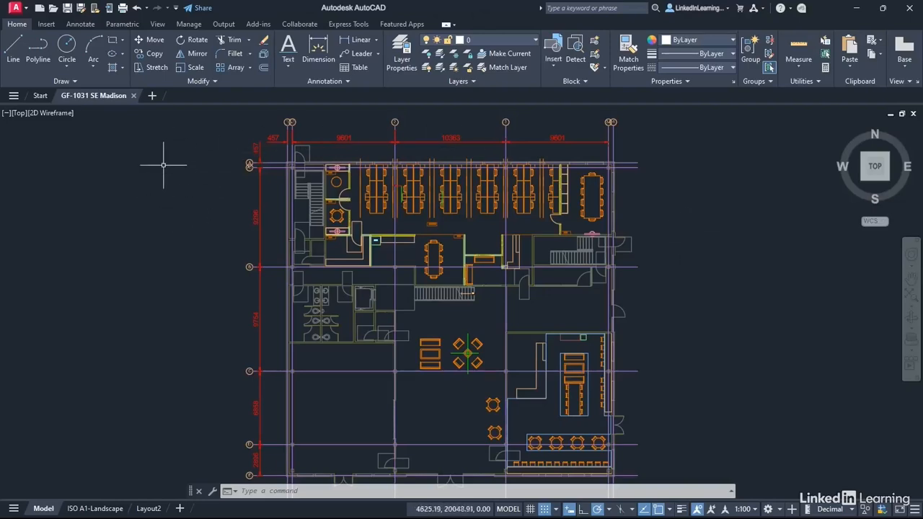
- Make Titleblock the current layer
{"action": "scroll", "coordinate": [147, 162], "scroll_direction": "up", "scroll_amount": 2}
{"action": "scroll", "coordinate": [147, 162], "scroll_direction": "up", "scroll_amount": 2}
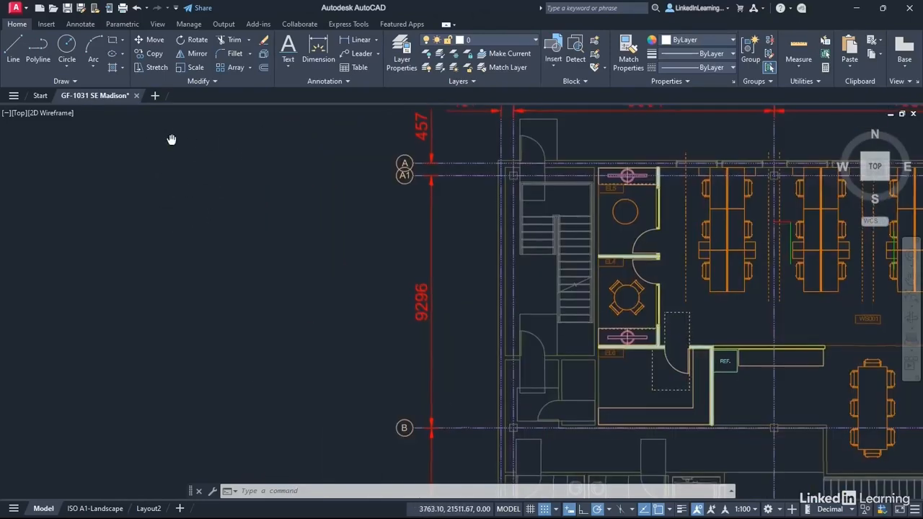
{"action": "middle_click_drag", "start_coordinate": [170, 140], "coordinate": [273, 273]}
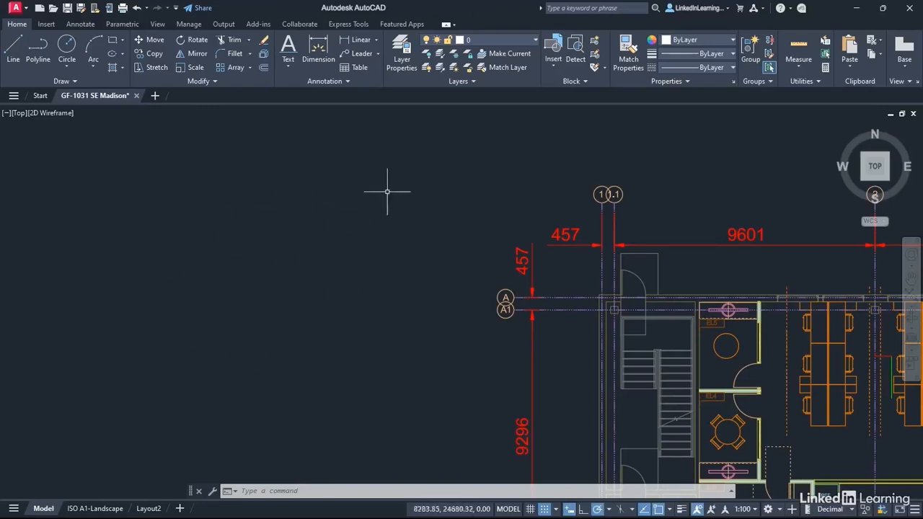
{"action": "left_click", "coordinate": [534, 41]}
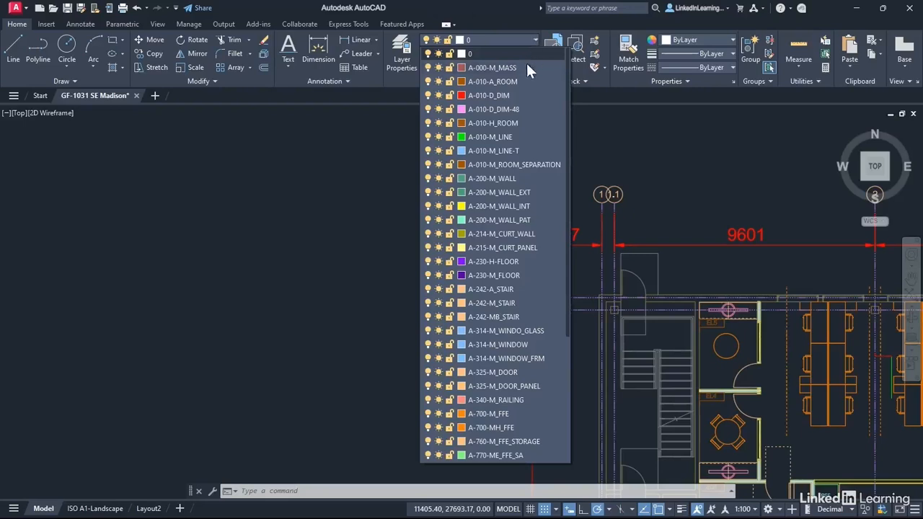
{"action": "scroll", "coordinate": [499, 216], "scroll_direction": "down", "scroll_amount": 3}
{"action": "scroll", "coordinate": [498, 216], "scroll_direction": "down", "scroll_amount": 2}
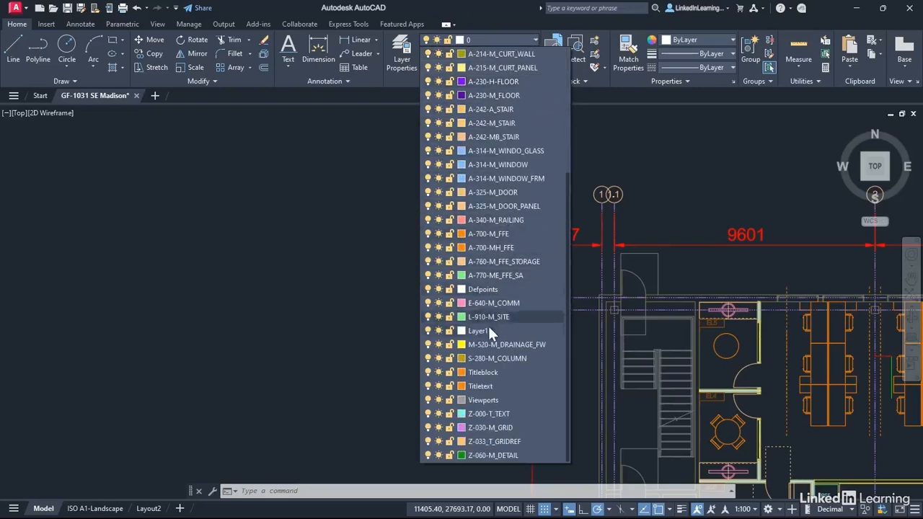
{"action": "left_click", "coordinate": [483, 372]}
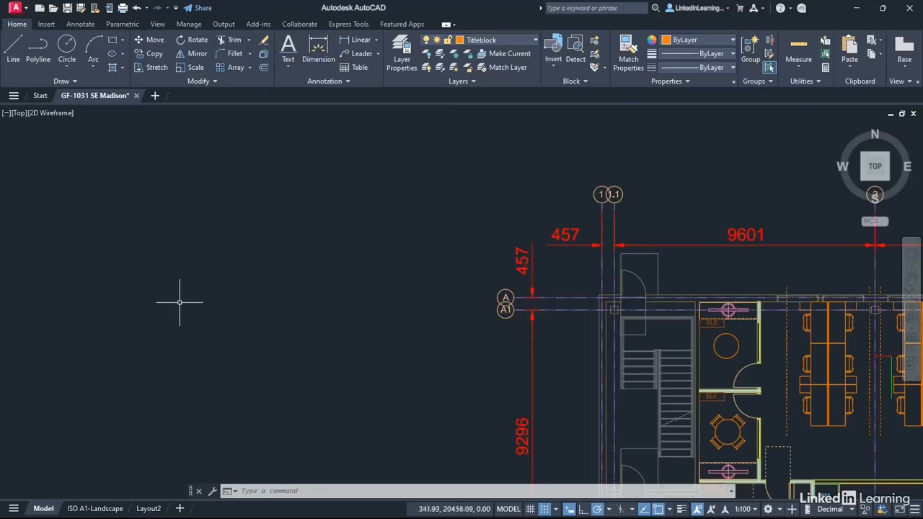
- Draw an 841 by 594 rectangle in the empty area to the left of the floor plan
{"action": "left_click", "coordinate": [123, 41]}
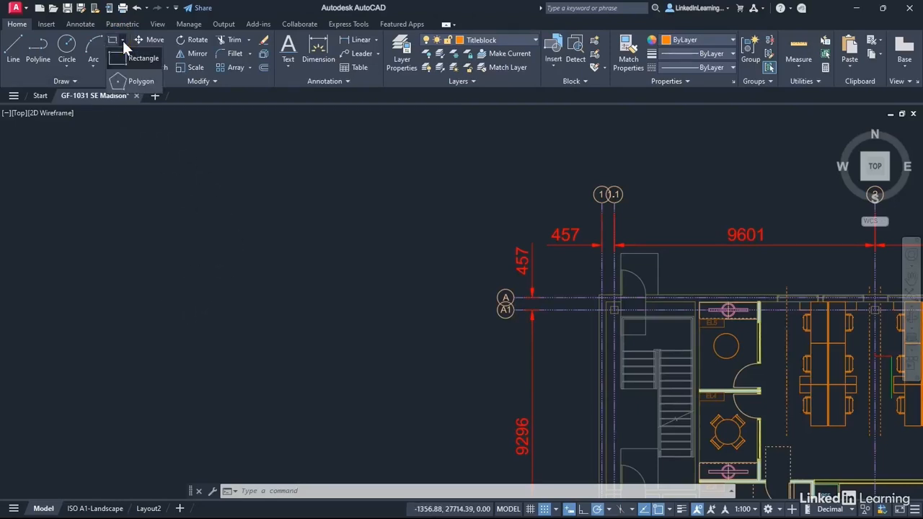
{"action": "left_click", "coordinate": [134, 58]}
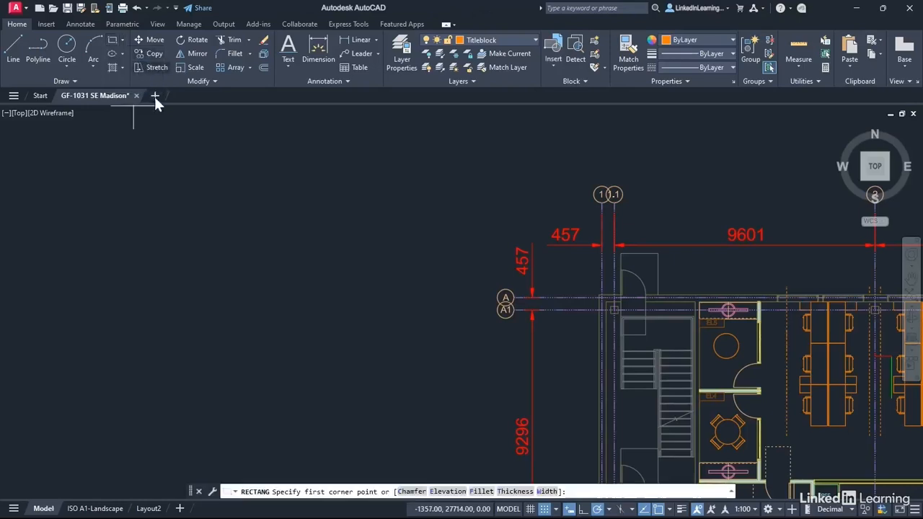
{"action": "left_click", "coordinate": [181, 372]}
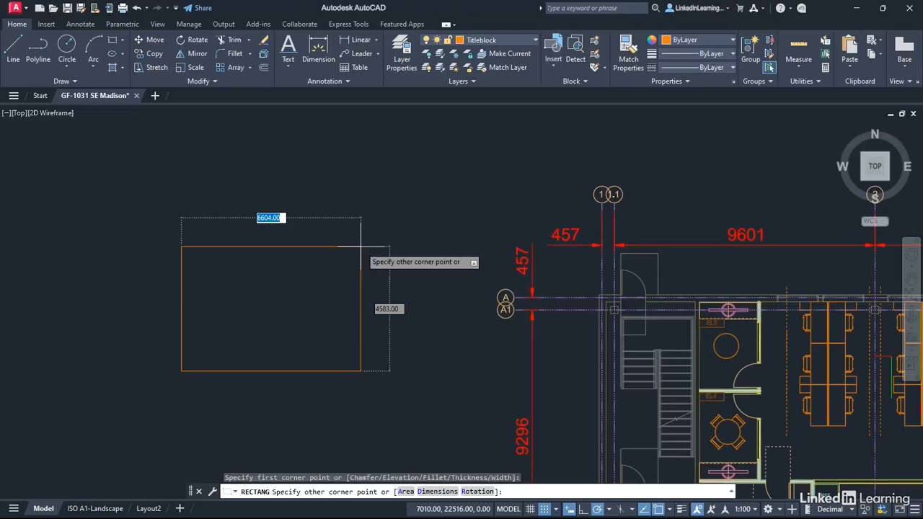
{"action": "type", "text": "841"}
{"action": "key", "text": "Tab"}
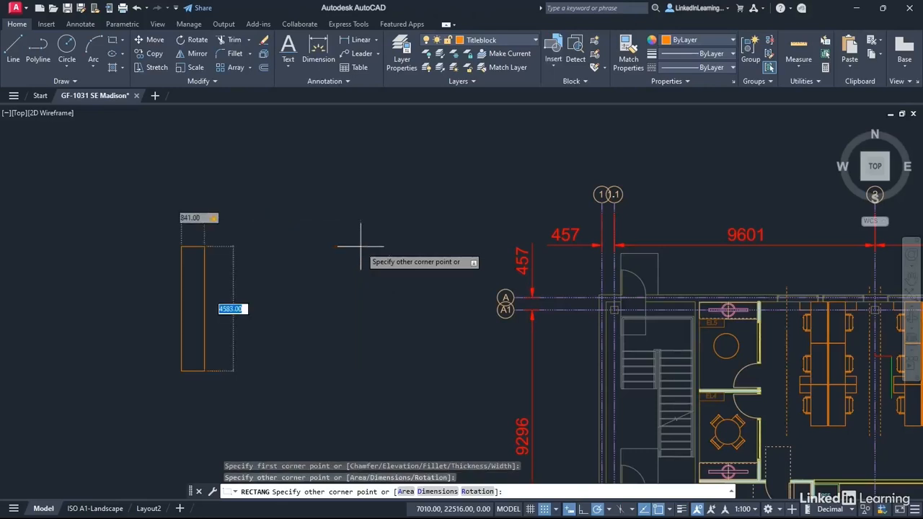
{"action": "type", "text": "594"}
{"action": "key", "text": "Tab"}
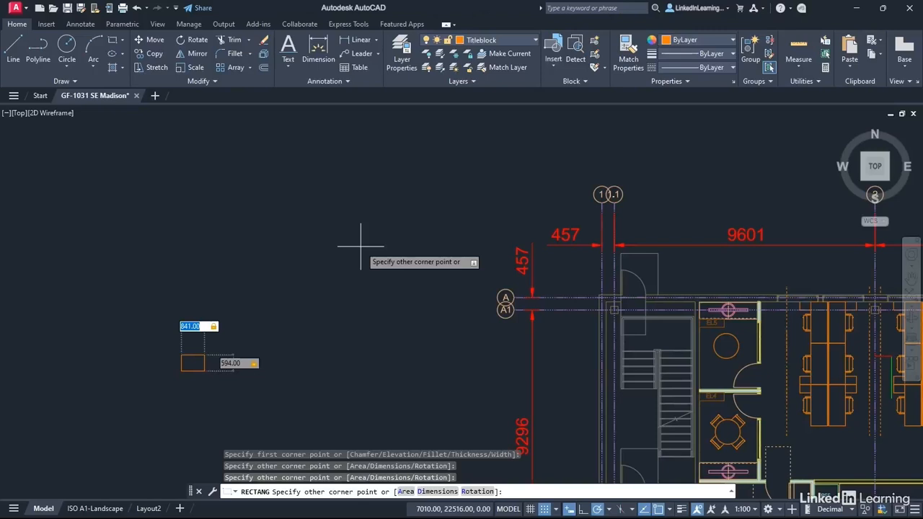
{"action": "key", "text": "Return"}
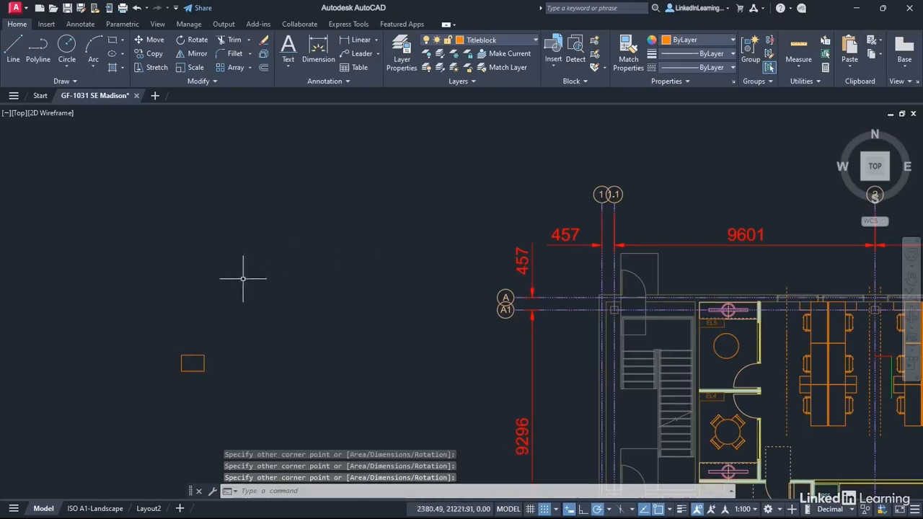
- Offset the 841 by 594 rectangle 15 inward to create the sheet's border
{"action": "scroll", "coordinate": [194, 364], "scroll_direction": "up", "scroll_amount": 10}
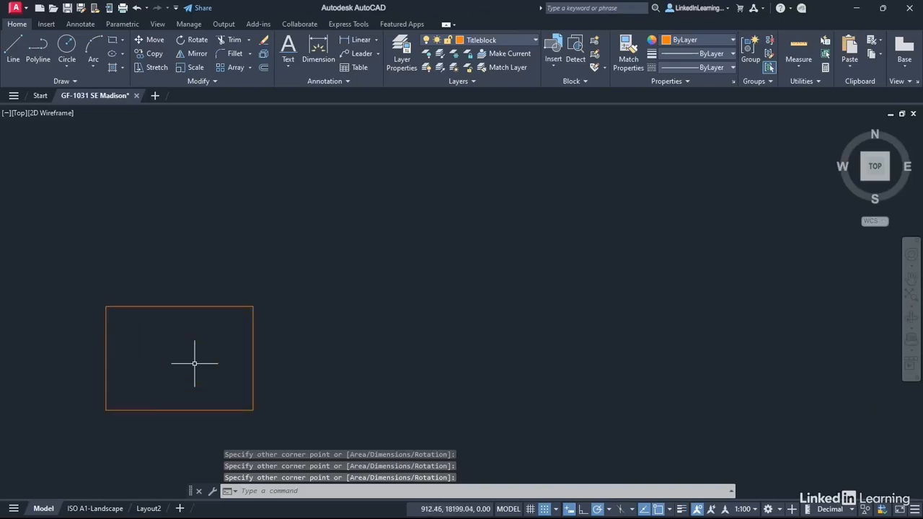
{"action": "scroll", "coordinate": [194, 363], "scroll_direction": "up", "scroll_amount": 2}
{"action": "middle_click_drag", "start_coordinate": [168, 336], "coordinate": [469, 282]}
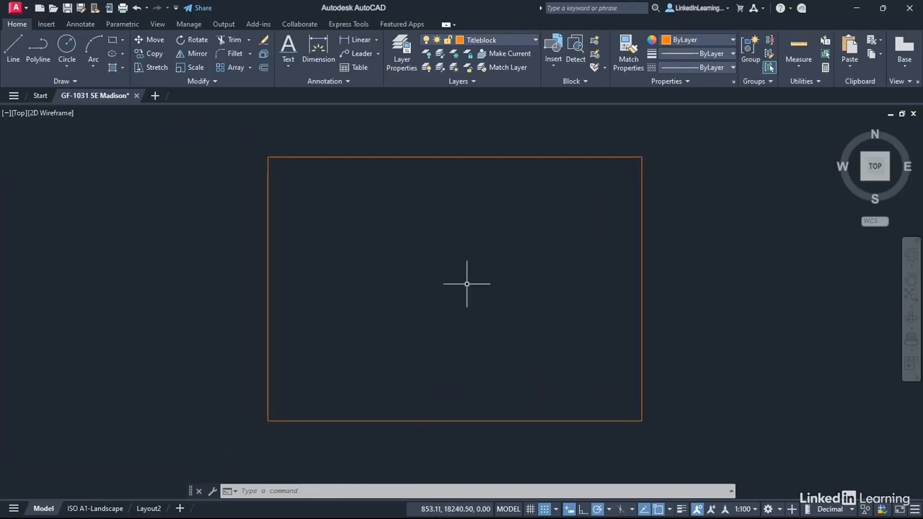
{"action": "left_click", "coordinate": [264, 67]}
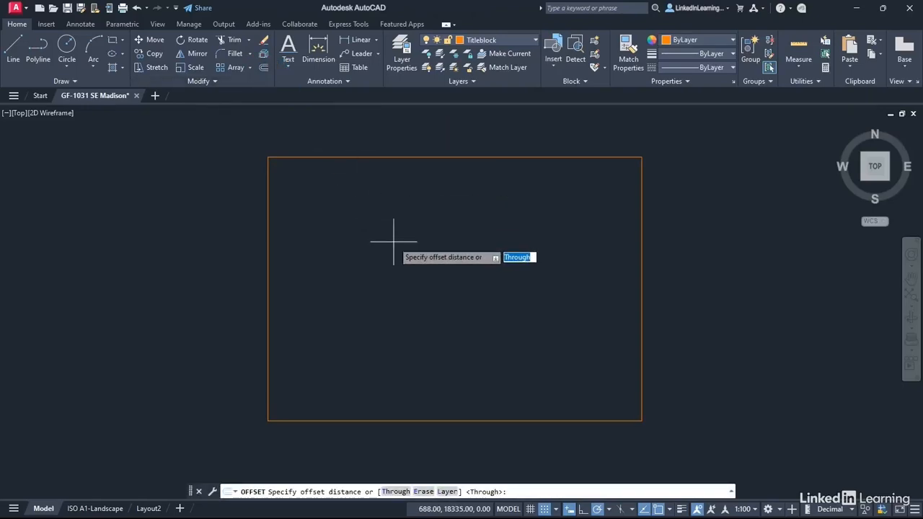
{"action": "type", "text": "15"}
{"action": "key", "text": "Return"}
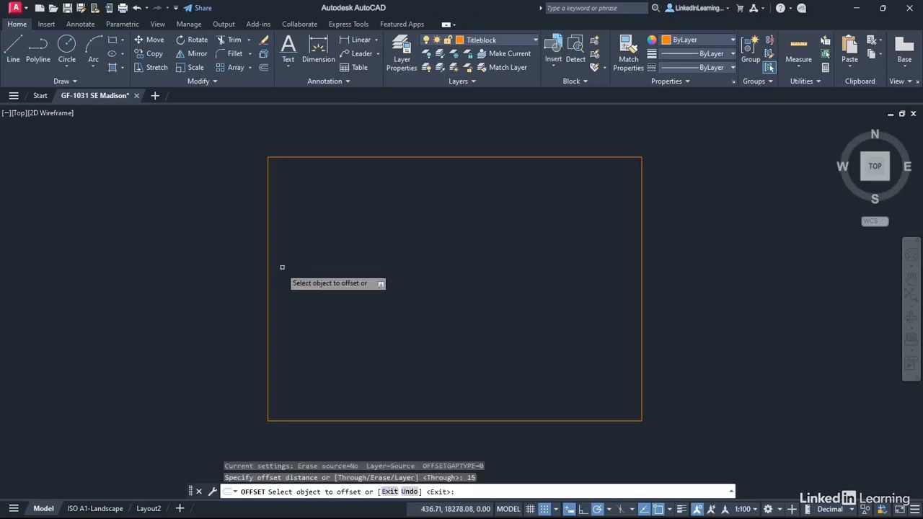
{"action": "left_click", "coordinate": [268, 278]}
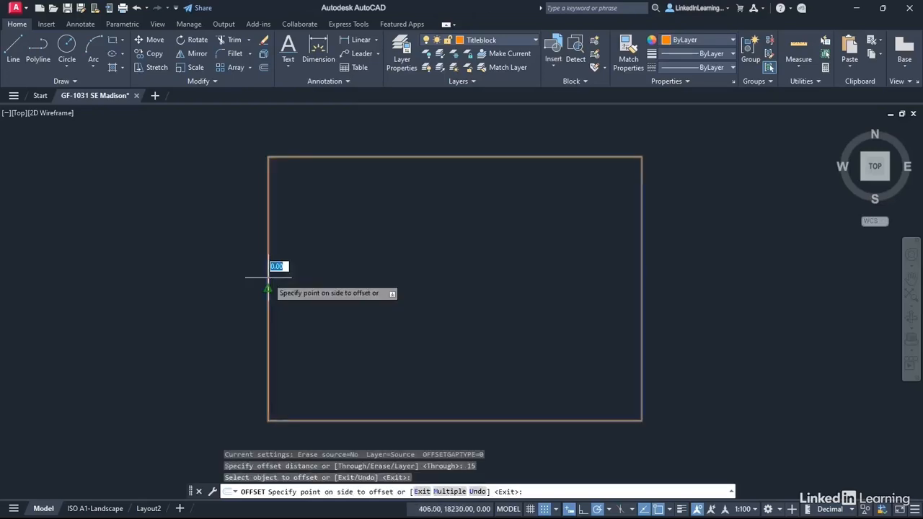
{"action": "left_click", "coordinate": [333, 281]}
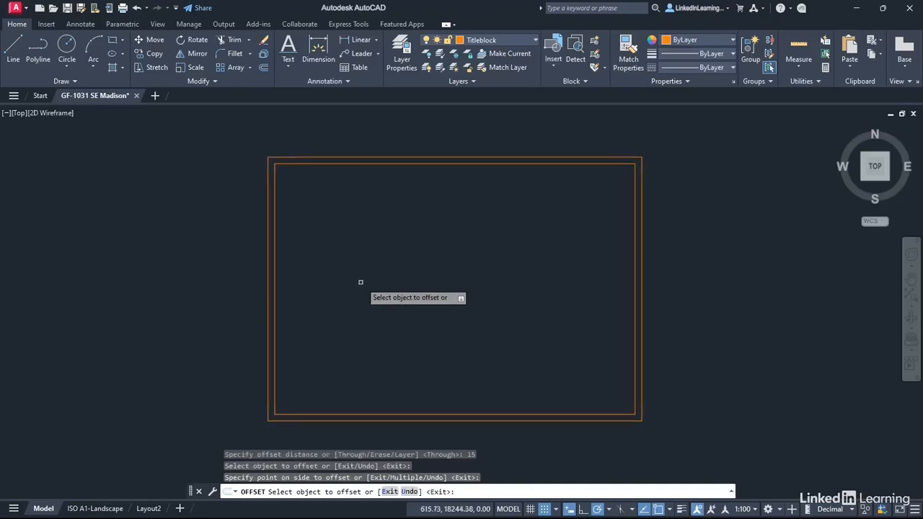
{"action": "key", "text": "Return"}
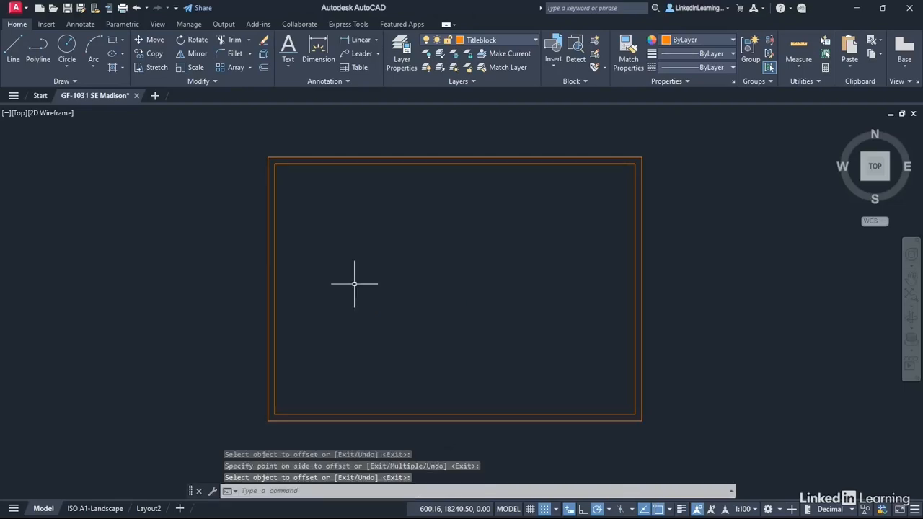
- Offset the inner border rectangle a further 10 inward
{"action": "right_click", "coordinate": [399, 231]}
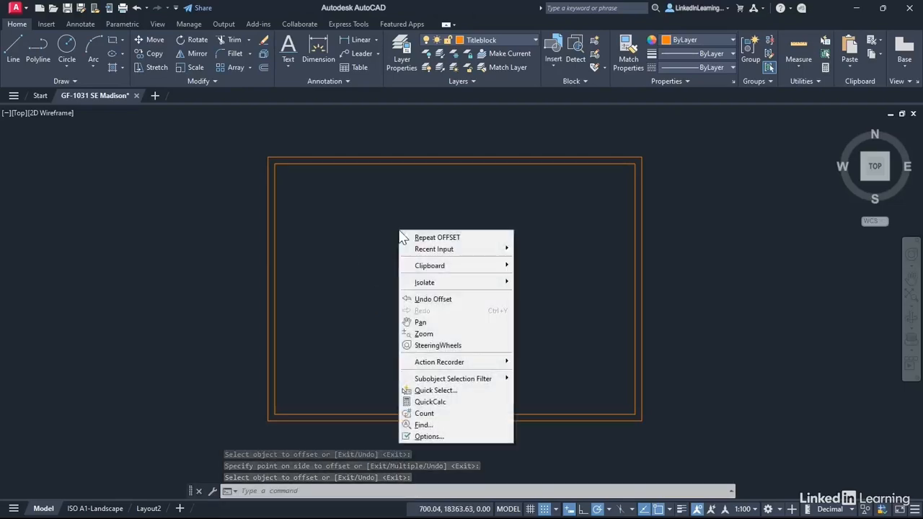
{"action": "left_click", "coordinate": [419, 237]}
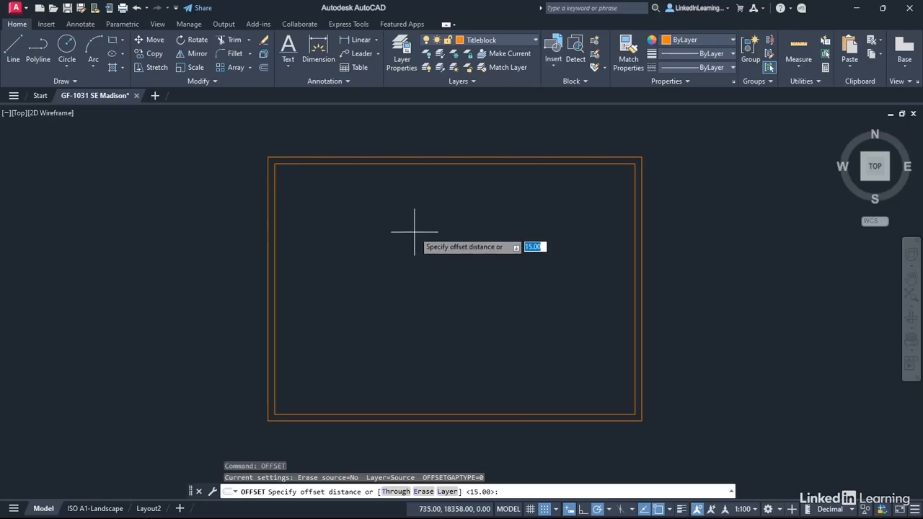
{"action": "type", "text": "10"}
{"action": "key", "text": "Return"}
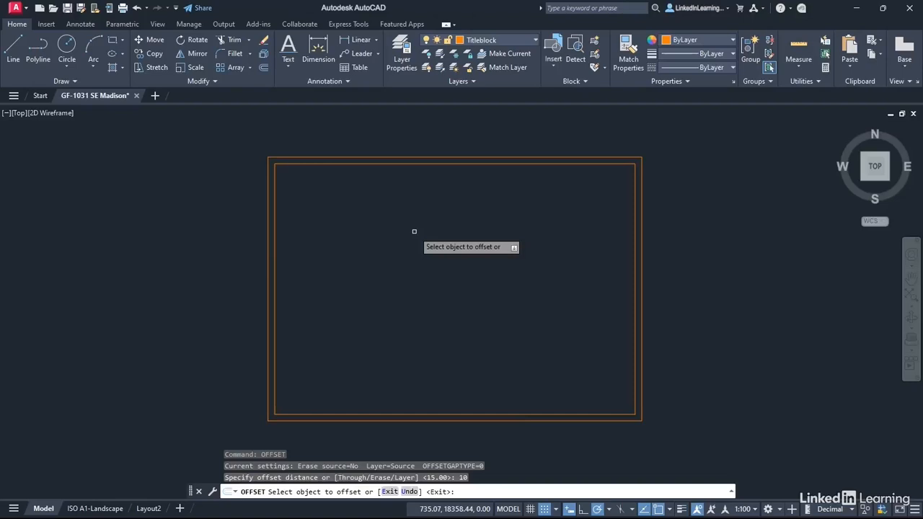
{"action": "left_click", "coordinate": [274, 282]}
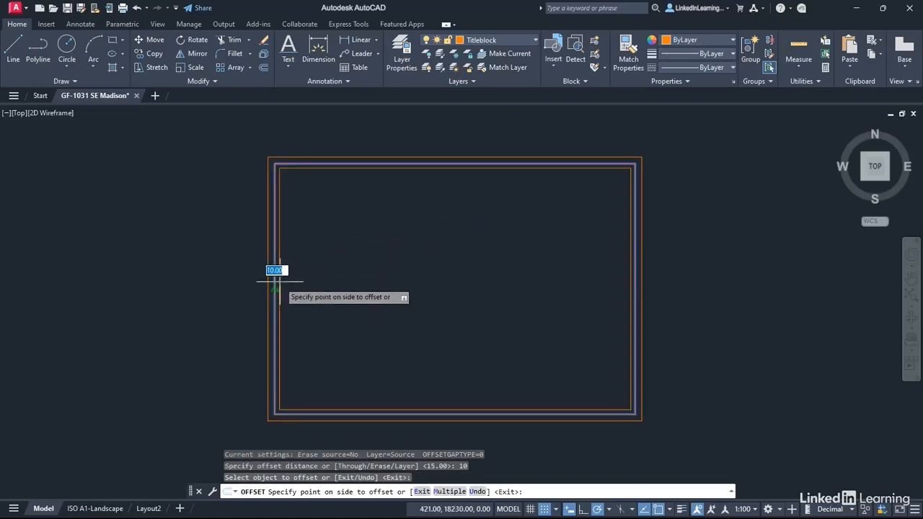
{"action": "left_click", "coordinate": [333, 281]}
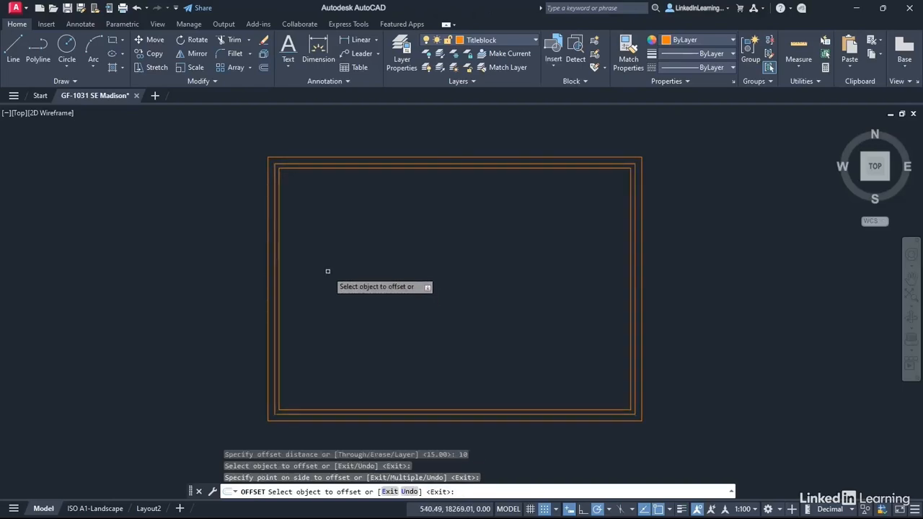
{"action": "key", "text": "Return"}
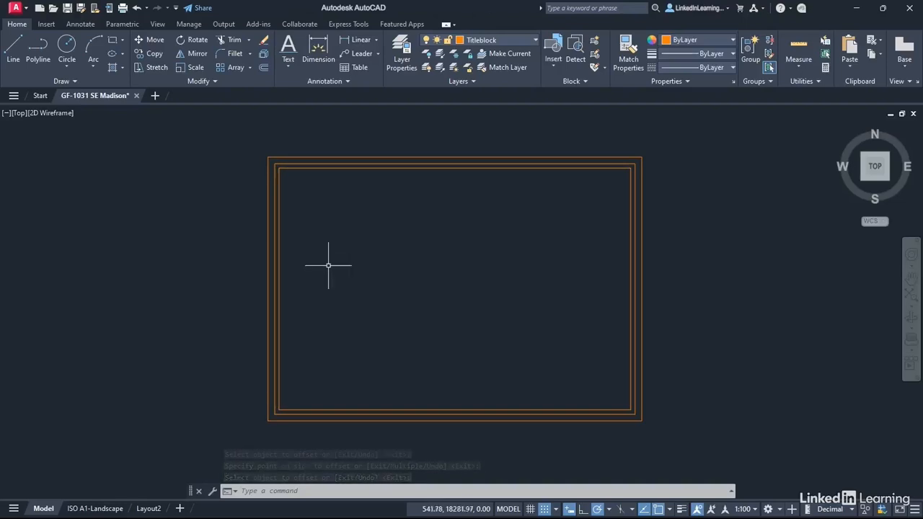
- Explode the two inner rectangles into separate lines, leaving out the outer sheet rectangle
{"action": "left_click", "coordinate": [263, 54]}
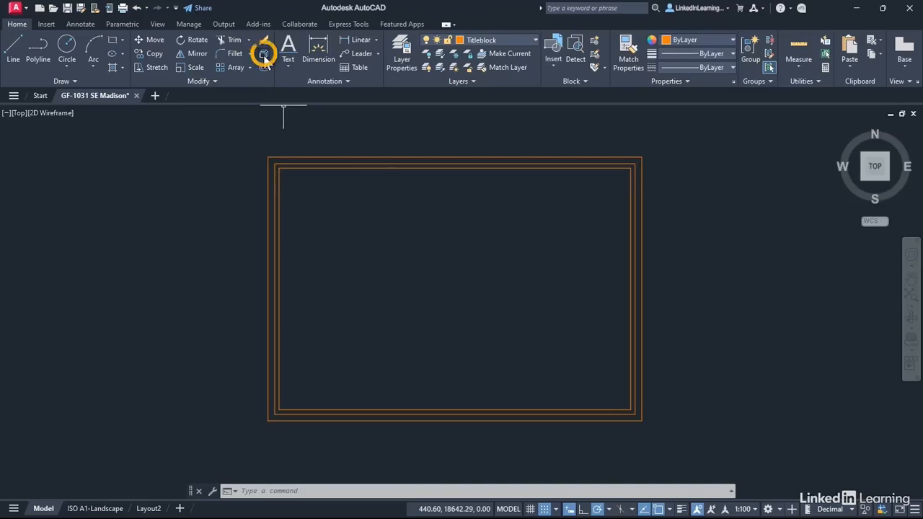
{"action": "left_click", "coordinate": [324, 166]}
{"action": "left_click", "coordinate": [325, 167]}
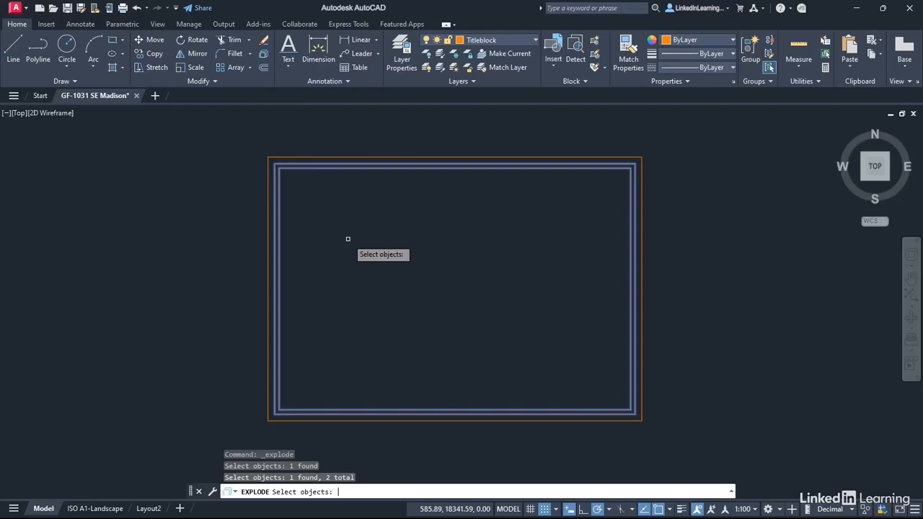
{"action": "key", "text": "Return"}
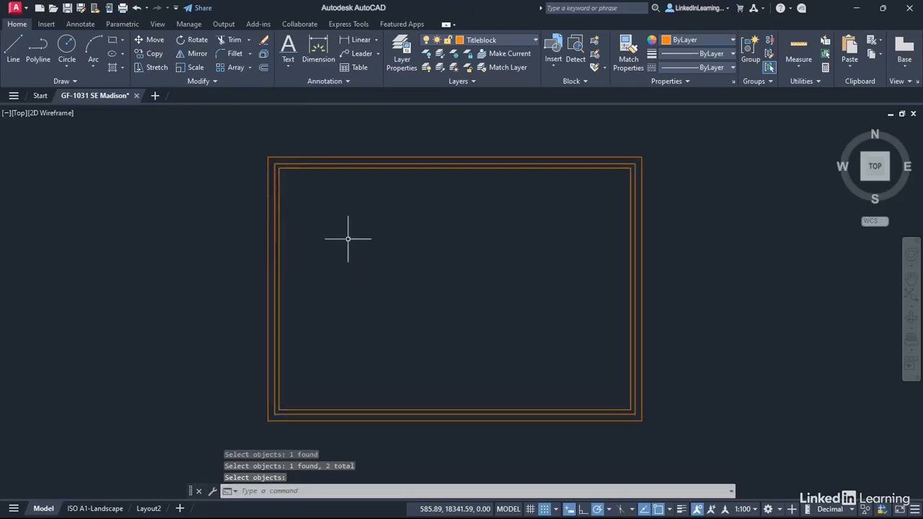
- Erase the left, top and right lines of the innermost exploded rectangle
{"action": "left_click", "coordinate": [279, 264]}
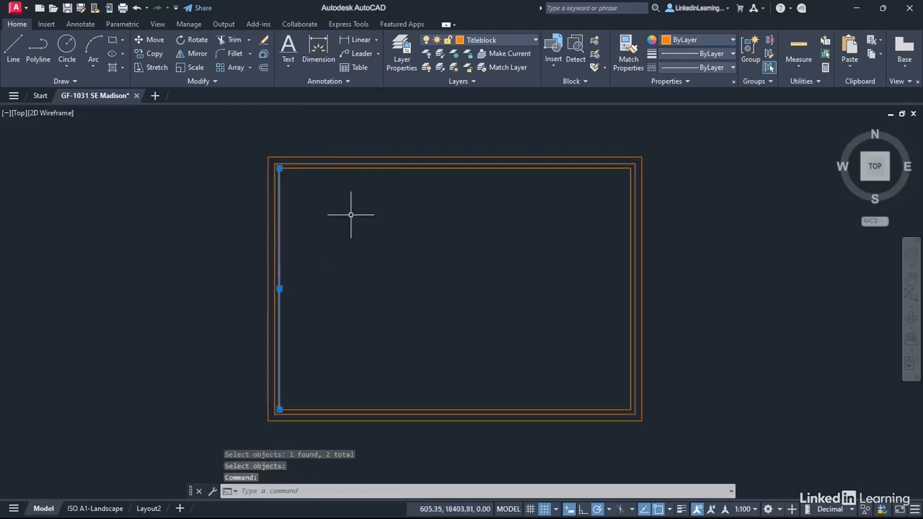
{"action": "left_click", "coordinate": [436, 168]}
{"action": "left_click", "coordinate": [631, 243]}
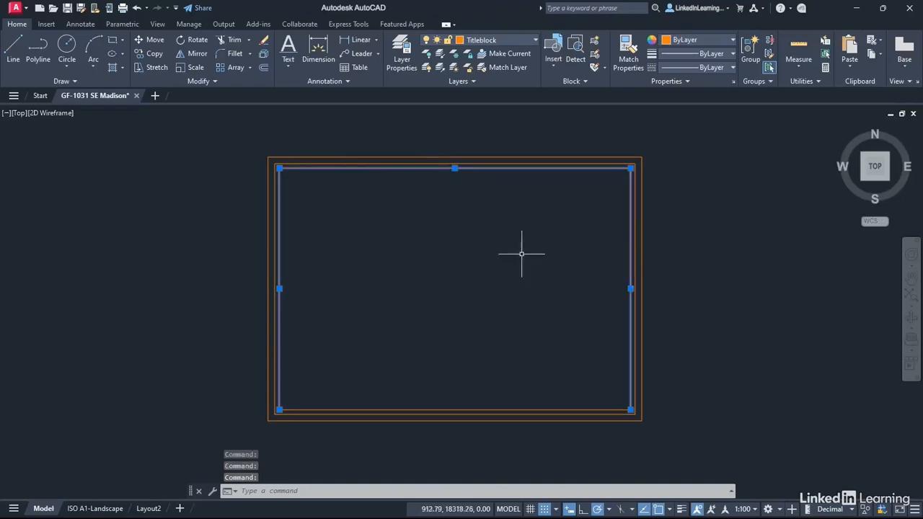
{"action": "right_click", "coordinate": [434, 227]}
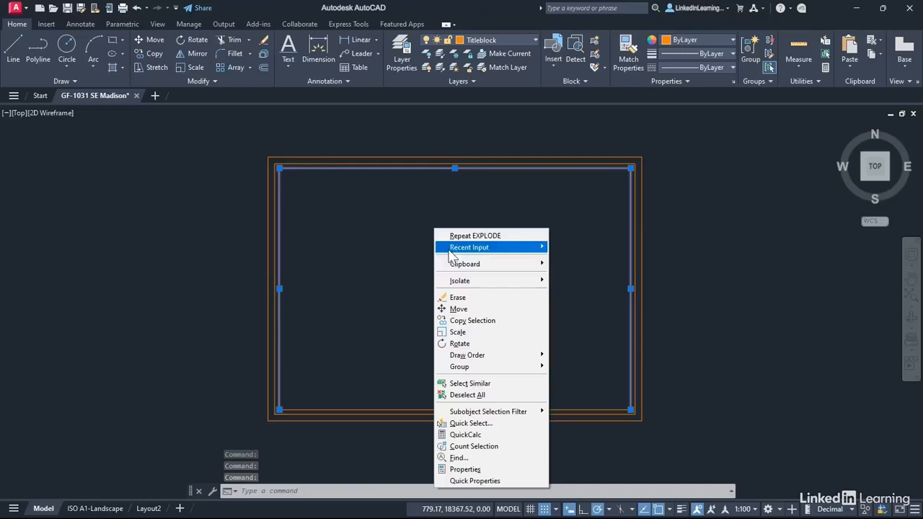
{"action": "left_click", "coordinate": [469, 298]}
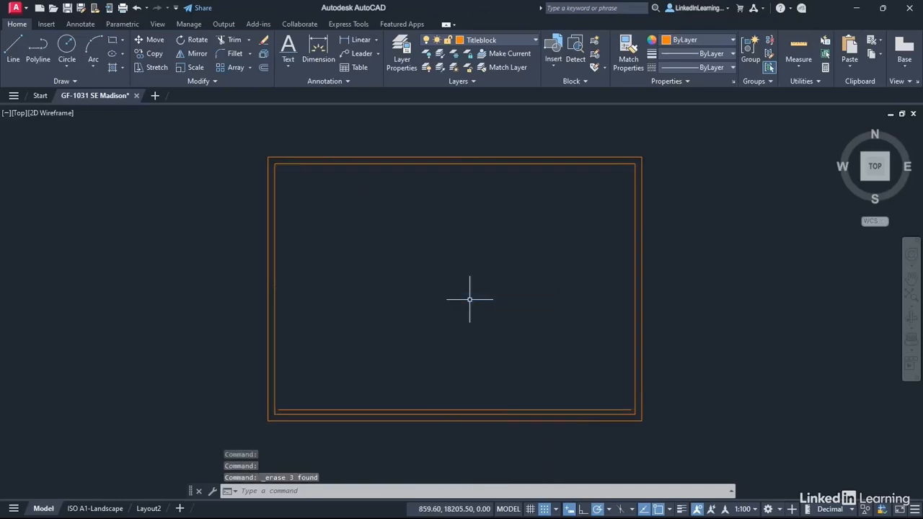
- Offset the bottom line of the inner border 30 upward into the frame
{"action": "left_click", "coordinate": [264, 69]}
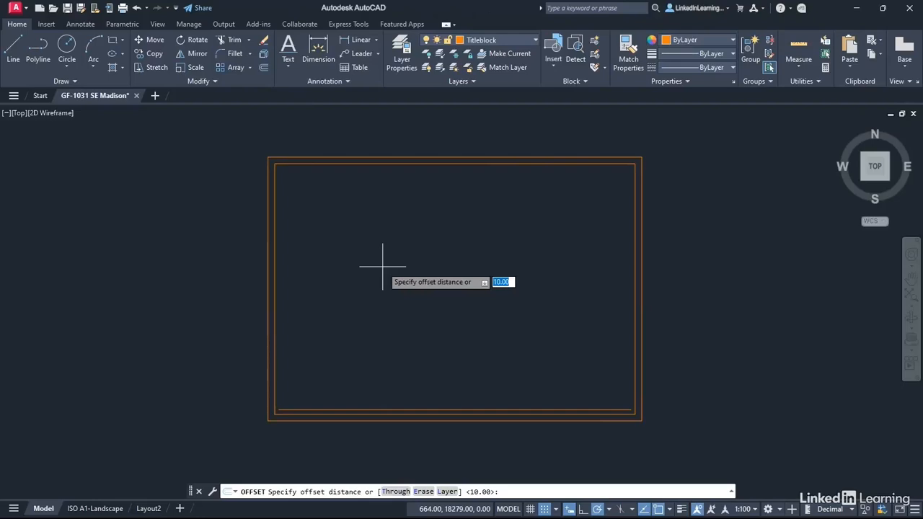
{"action": "type", "text": "30"}
{"action": "key", "text": "Return"}
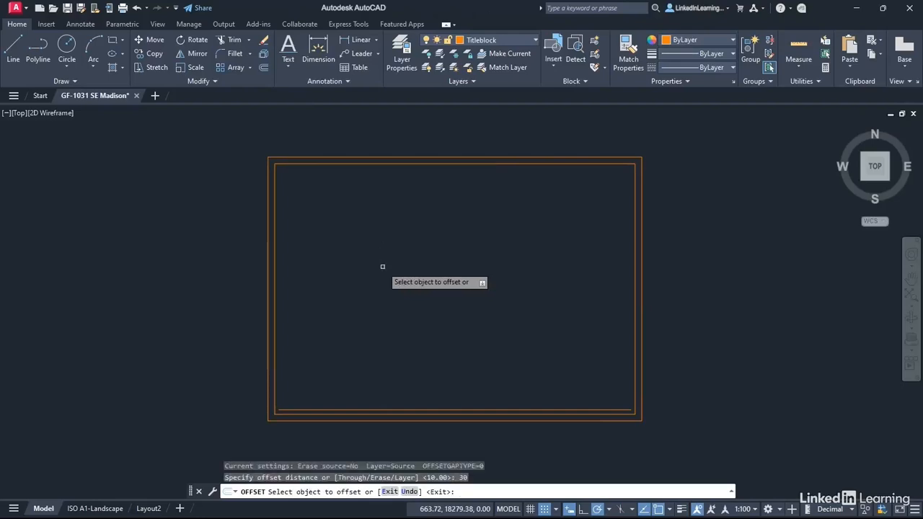
{"action": "left_click", "coordinate": [354, 414]}
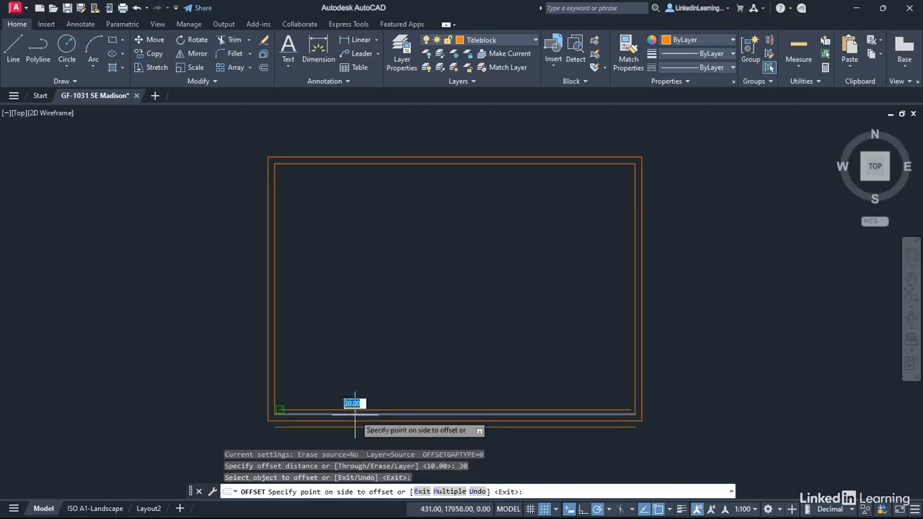
{"action": "left_click", "coordinate": [375, 299]}
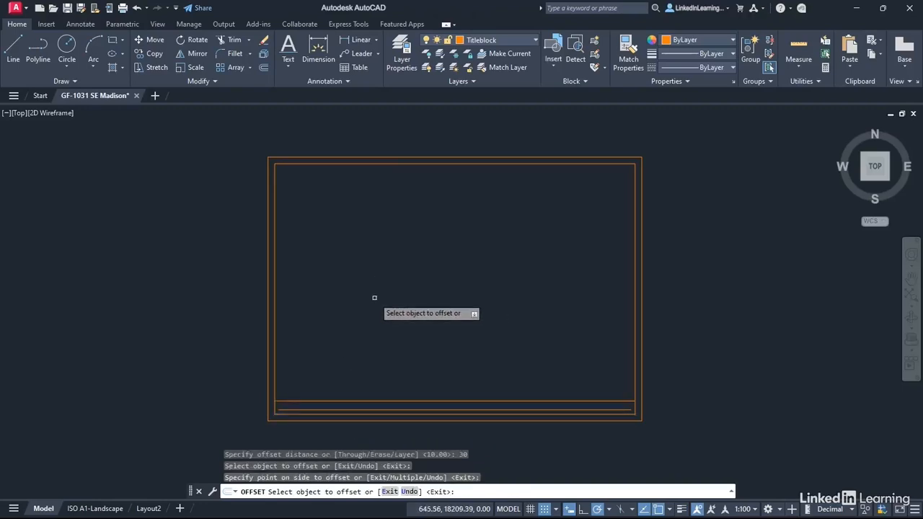
- Finish the offset and create a new text style named Title_LAYOUT_10mm
{"action": "key", "text": "Return"}
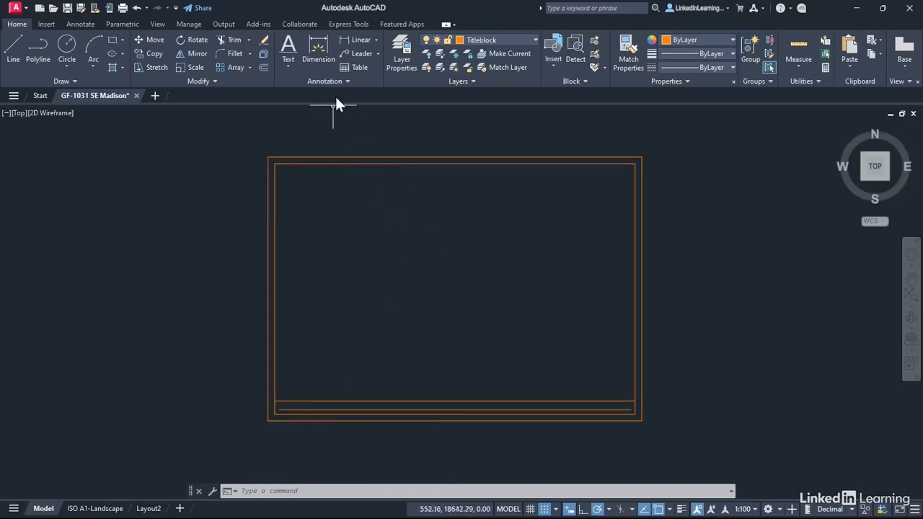
{"action": "left_click", "coordinate": [349, 81]}
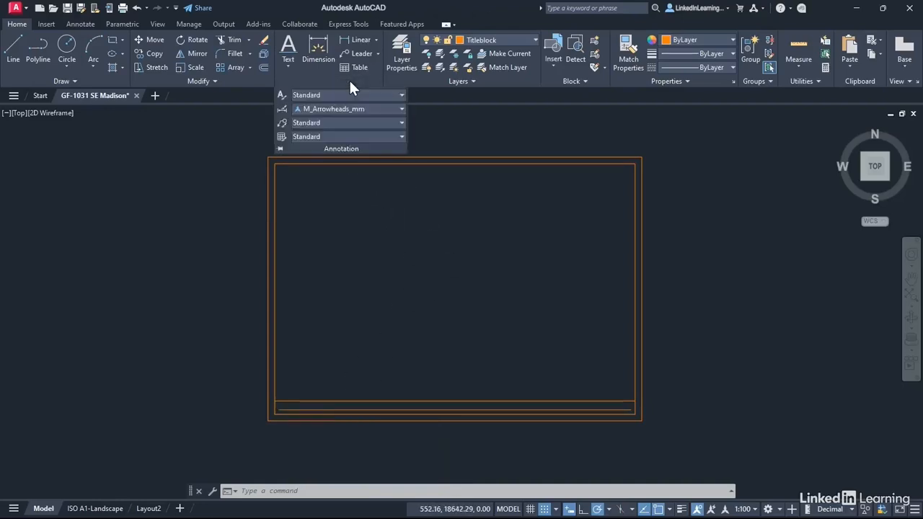
{"action": "left_click", "coordinate": [279, 96]}
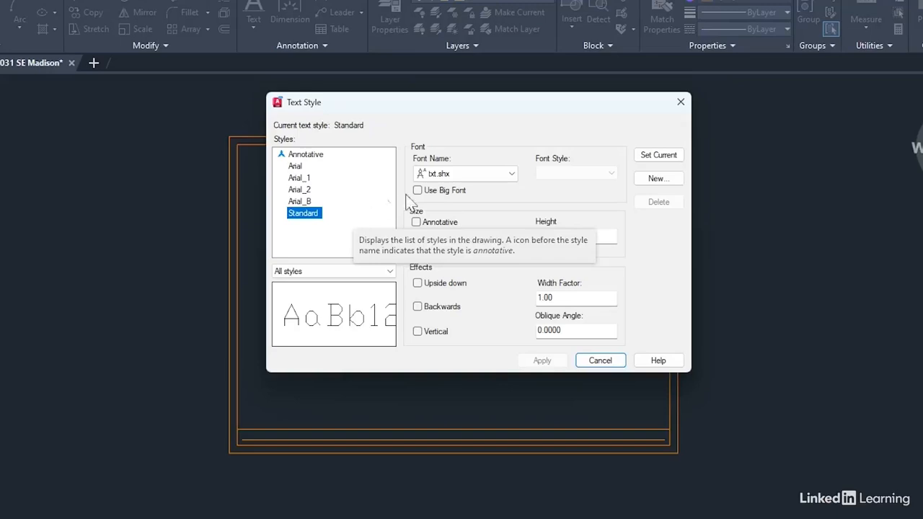
{"action": "left_click", "coordinate": [651, 182]}
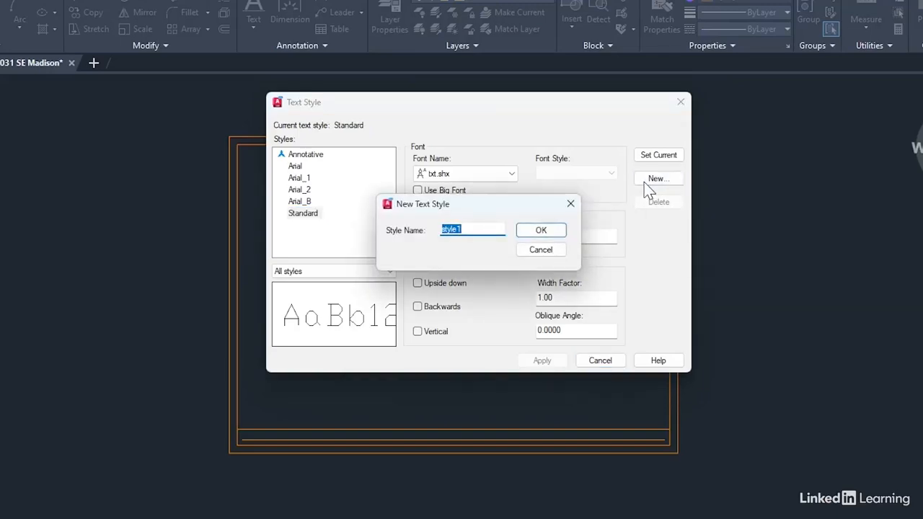
{"action": "type", "text": "Ti"}
{"action": "type", "text": "tle_LAYOUT_10mm"}
{"action": "left_click", "coordinate": [545, 231]}
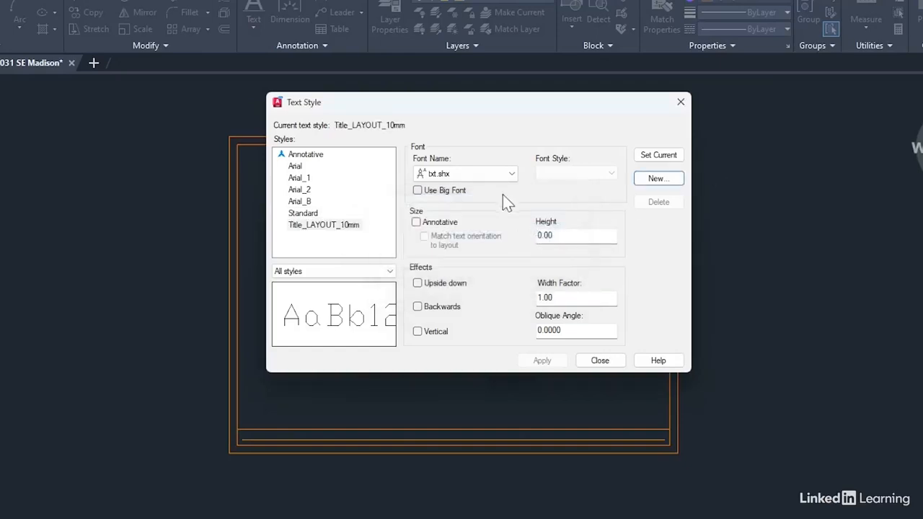
- Give the Title_LAYOUT_10mm style the Calibri font in Bold Italic with a height of 10, and apply it
{"action": "left_click", "coordinate": [512, 177]}
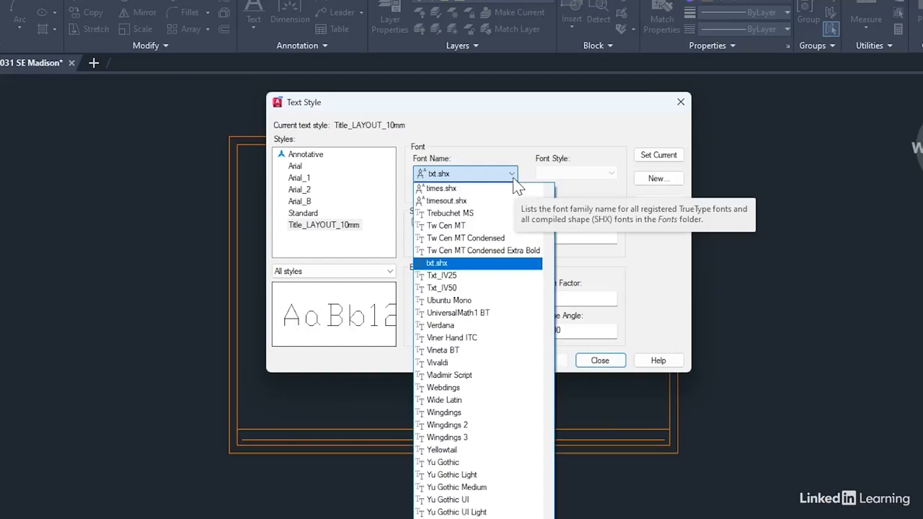
{"action": "key", "text": "c"}
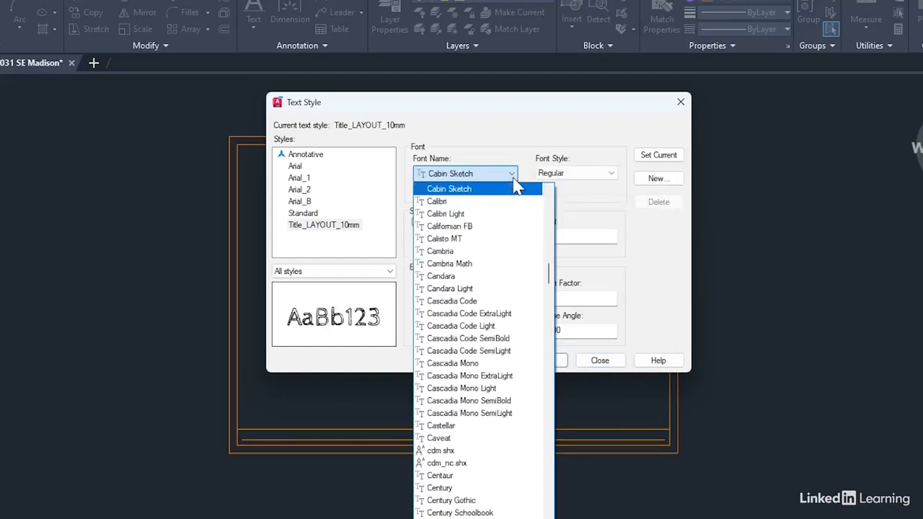
{"action": "left_click", "coordinate": [453, 202]}
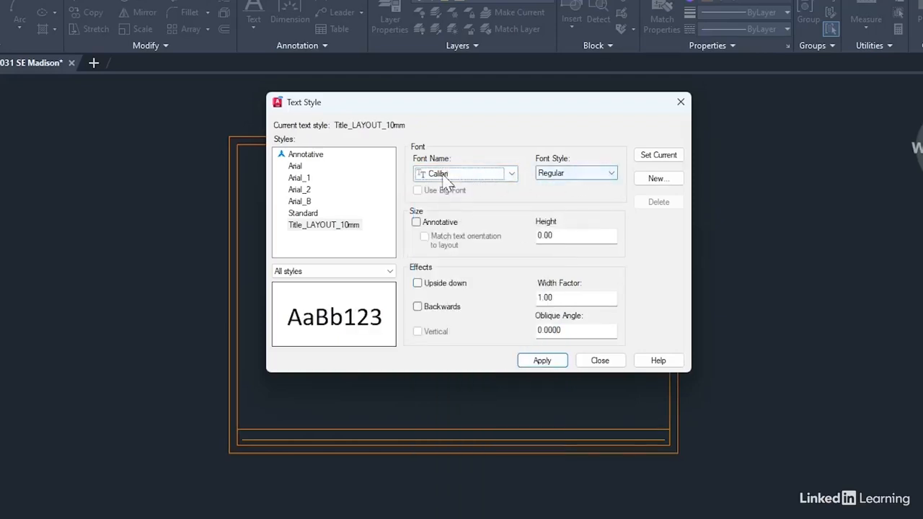
{"action": "left_click", "coordinate": [601, 175]}
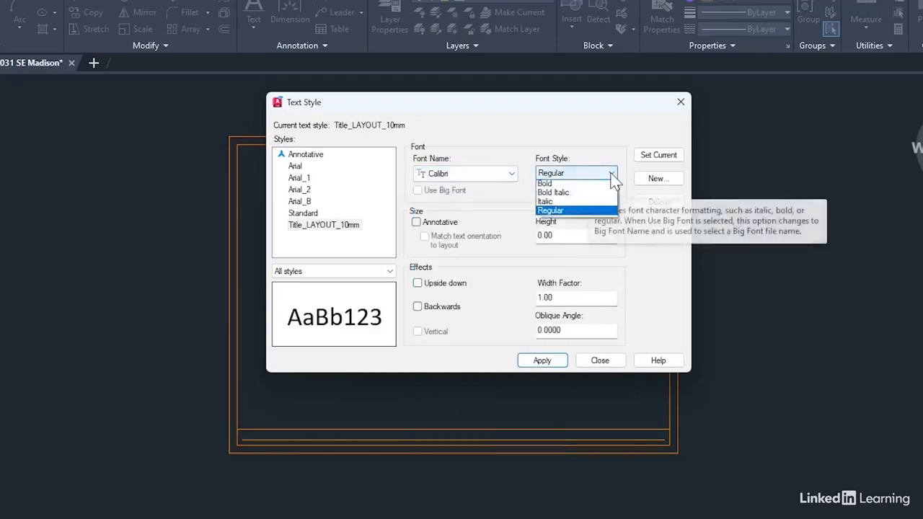
{"action": "left_click", "coordinate": [580, 196]}
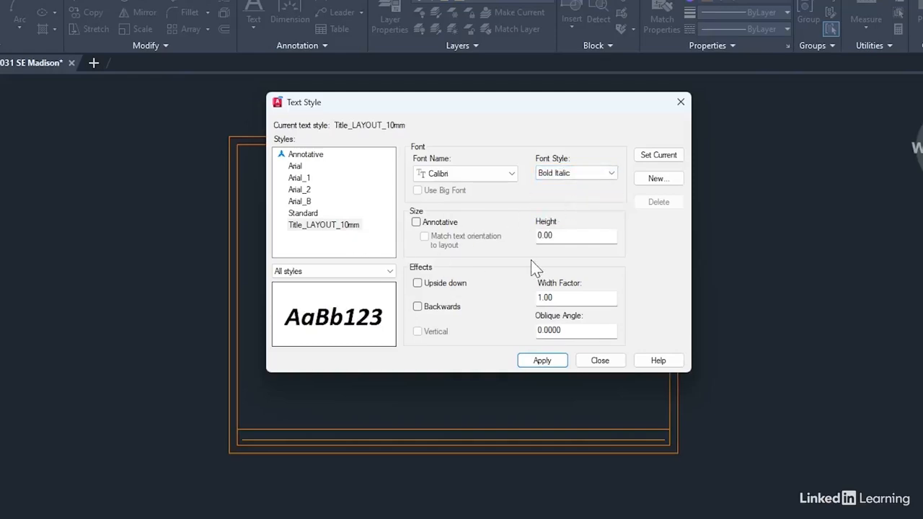
{"action": "double_click", "coordinate": [562, 239]}
{"action": "type", "text": "10"}
{"action": "left_click", "coordinate": [545, 363]}
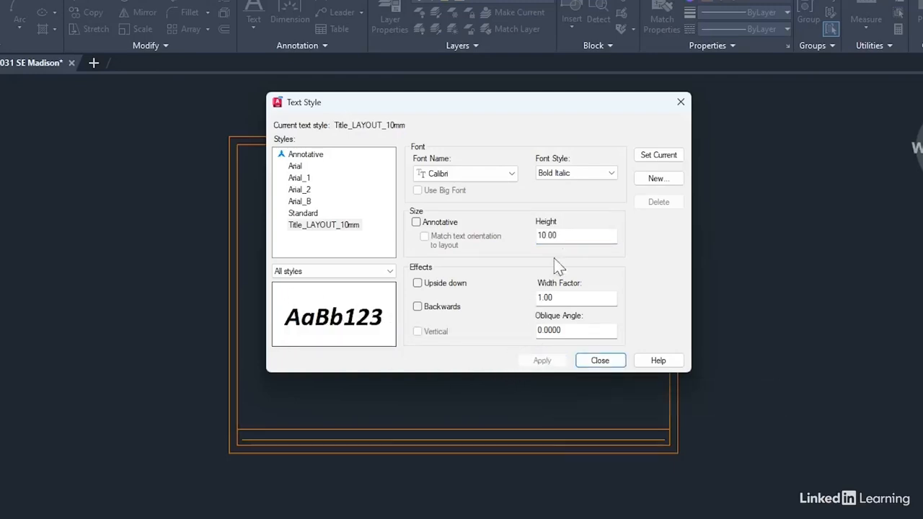
- Create a second text style named Notes_LAYOUT_3.5mm
{"action": "left_click", "coordinate": [655, 180]}
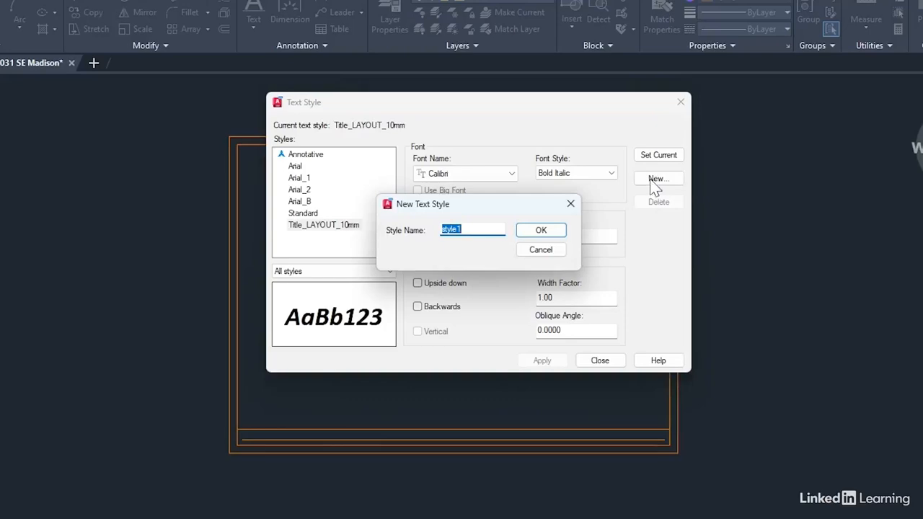
{"action": "type", "text": "N"}
{"action": "type", "text": "otes_LAYOUT_3.5mm"}
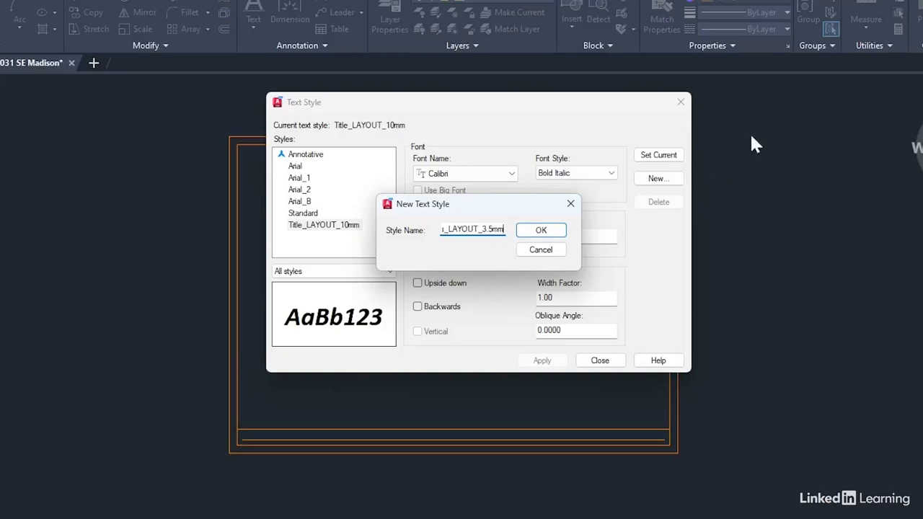
{"action": "left_click", "coordinate": [546, 229]}
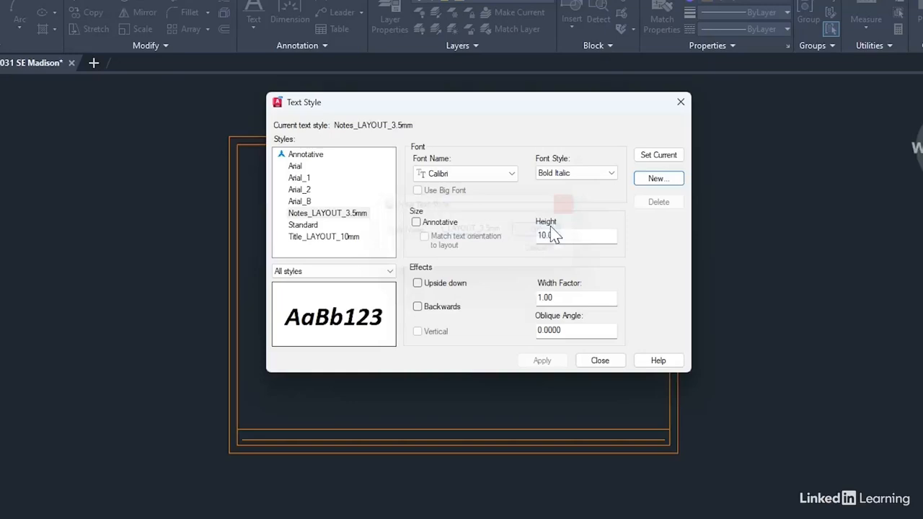
- Set the Notes_LAYOUT_3.5mm style to Regular with a height of 3.5, and apply it
{"action": "left_click", "coordinate": [345, 218]}
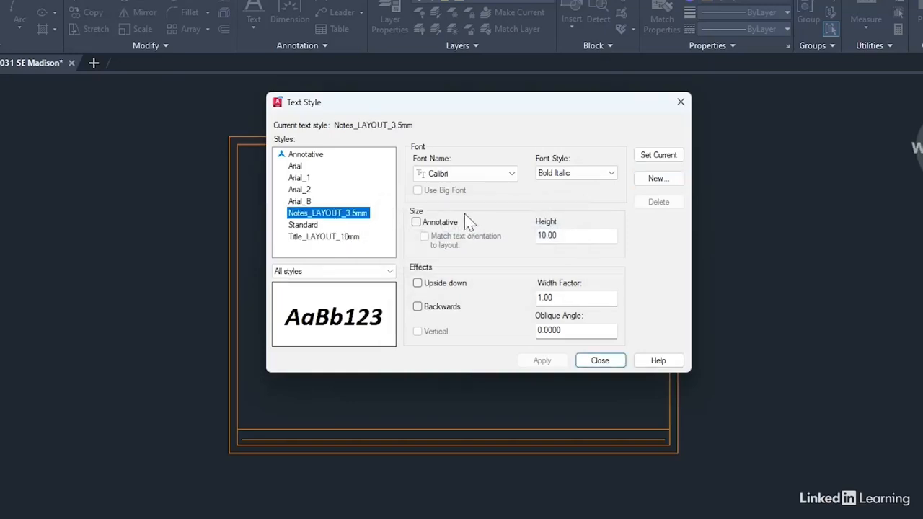
{"action": "left_click", "coordinate": [611, 175]}
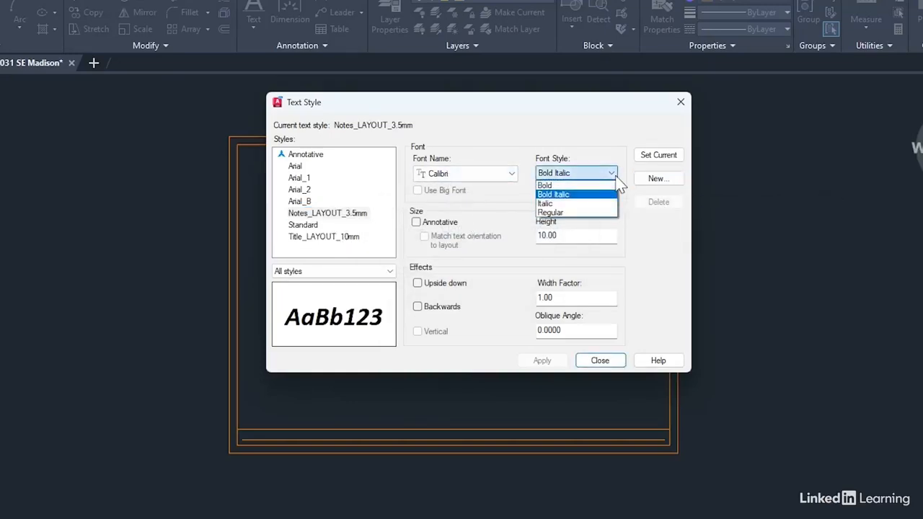
{"action": "left_click", "coordinate": [552, 212]}
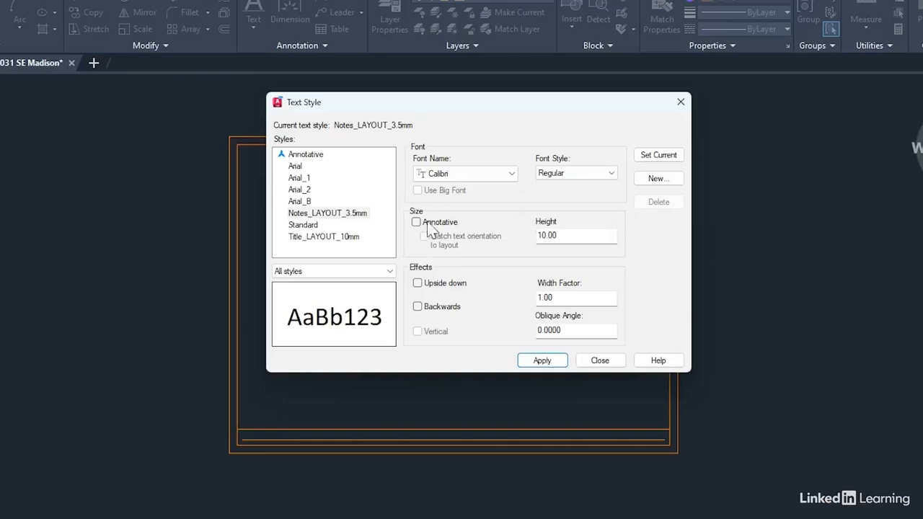
{"action": "double_click", "coordinate": [565, 237]}
{"action": "type", "text": "3.5"}
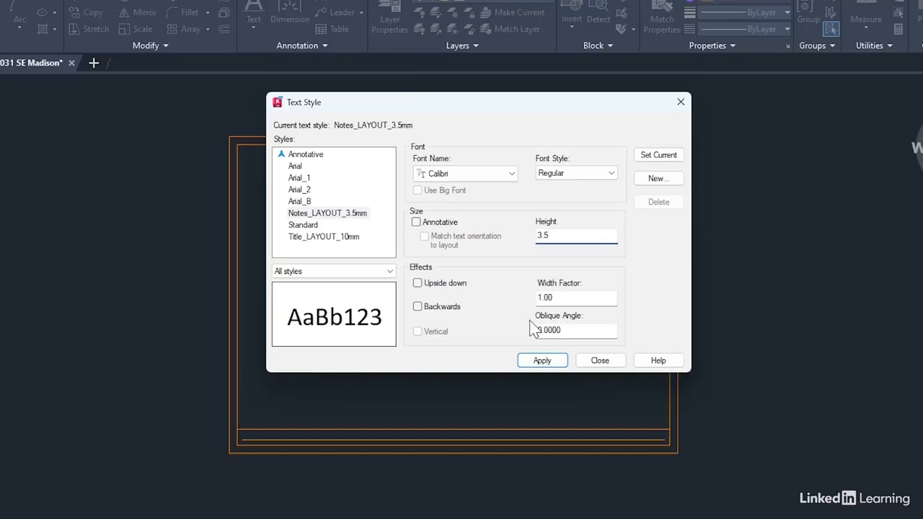
{"action": "left_click", "coordinate": [548, 364]}
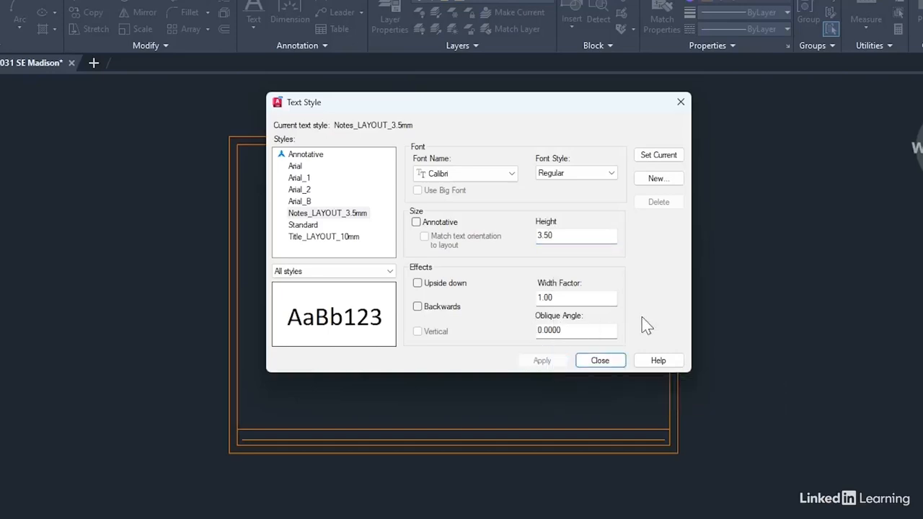
- Make Title_LAYOUT_10mm the current text style and close the text style settings
{"action": "left_click", "coordinate": [328, 238]}
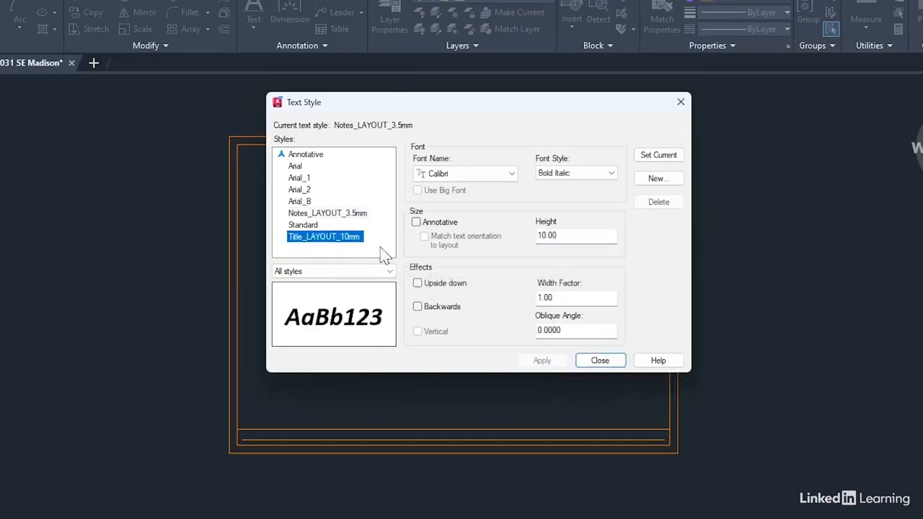
{"action": "left_click", "coordinate": [654, 156]}
{"action": "left_click", "coordinate": [600, 362]}
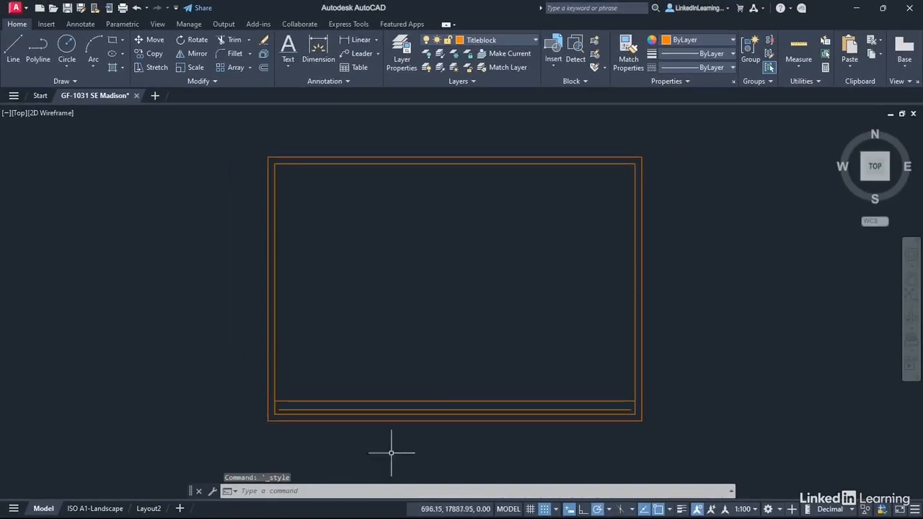
- Start a left-justified single-line text at the left endpoint of the short line in the bottom strip, with 0 rotation
{"action": "scroll", "coordinate": [312, 411], "scroll_direction": "up", "scroll_amount": 4}
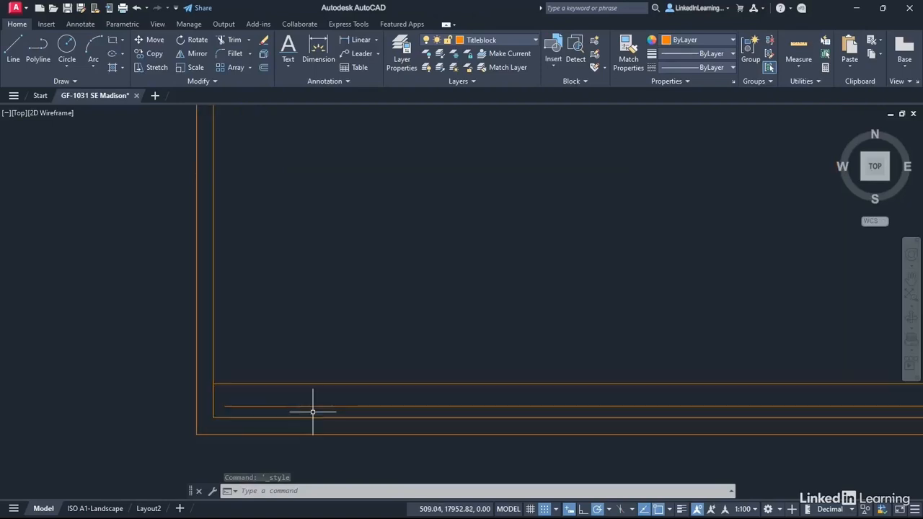
{"action": "middle_click_drag", "start_coordinate": [354, 315], "coordinate": [399, 199]}
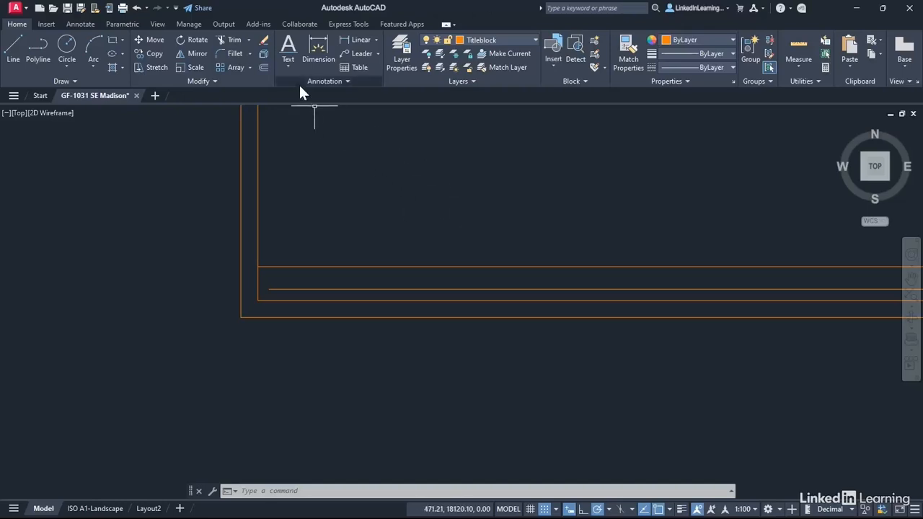
{"action": "left_click", "coordinate": [288, 67]}
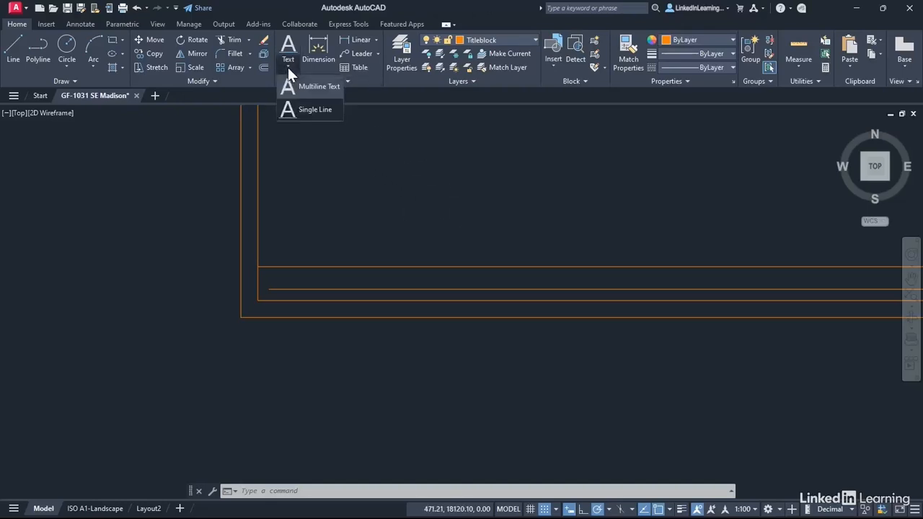
{"action": "left_click", "coordinate": [306, 111]}
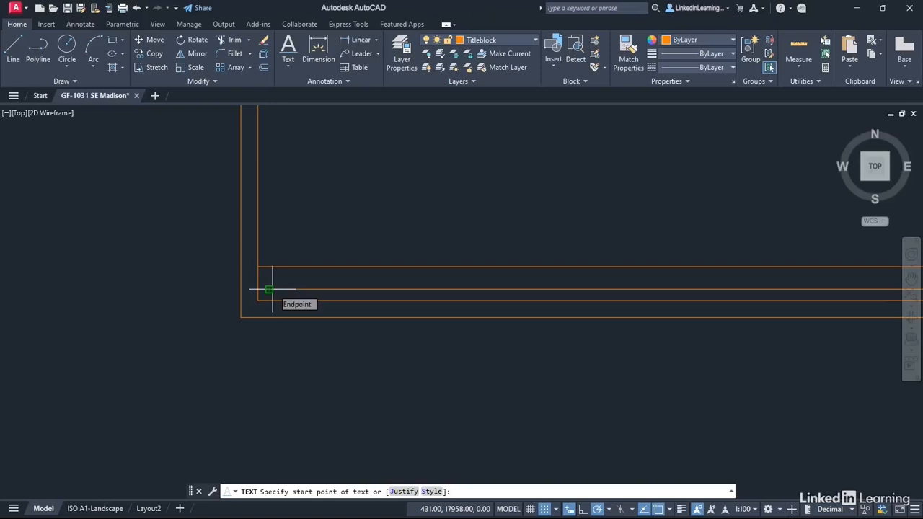
{"action": "right_click", "coordinate": [377, 182]}
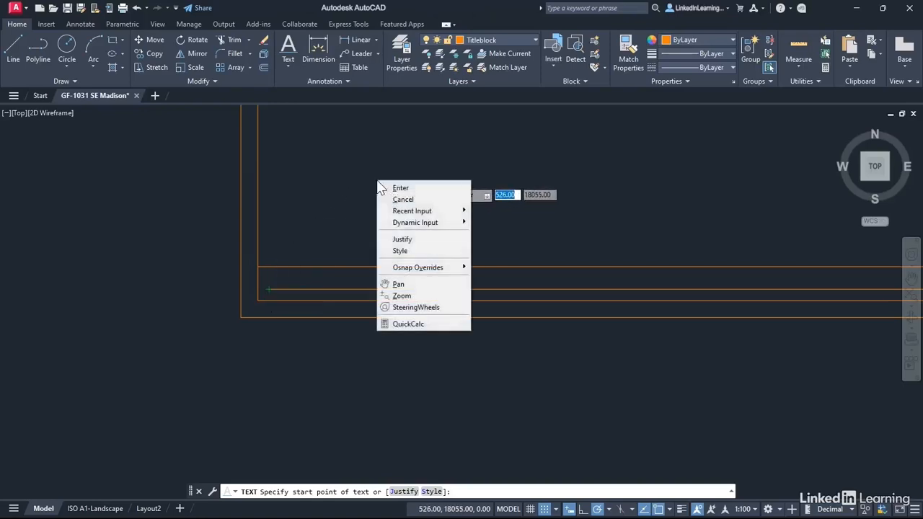
{"action": "left_click", "coordinate": [407, 239]}
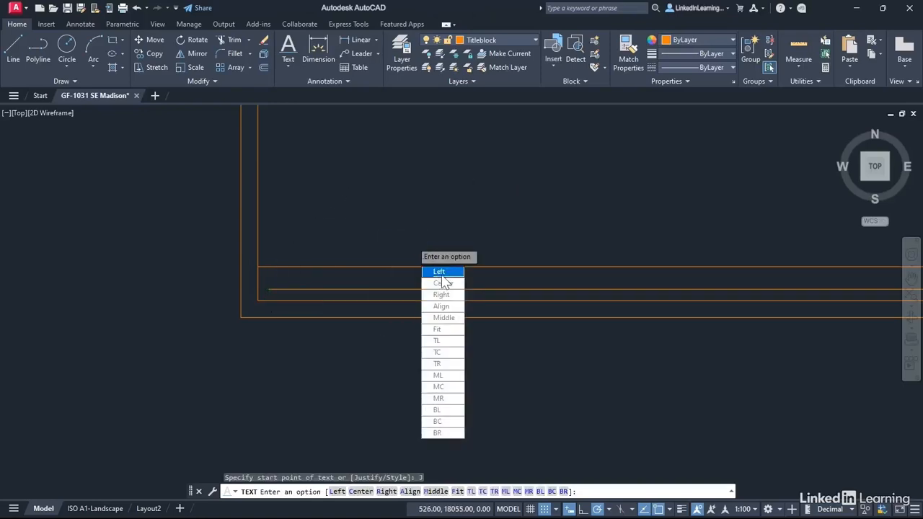
{"action": "left_click", "coordinate": [439, 272]}
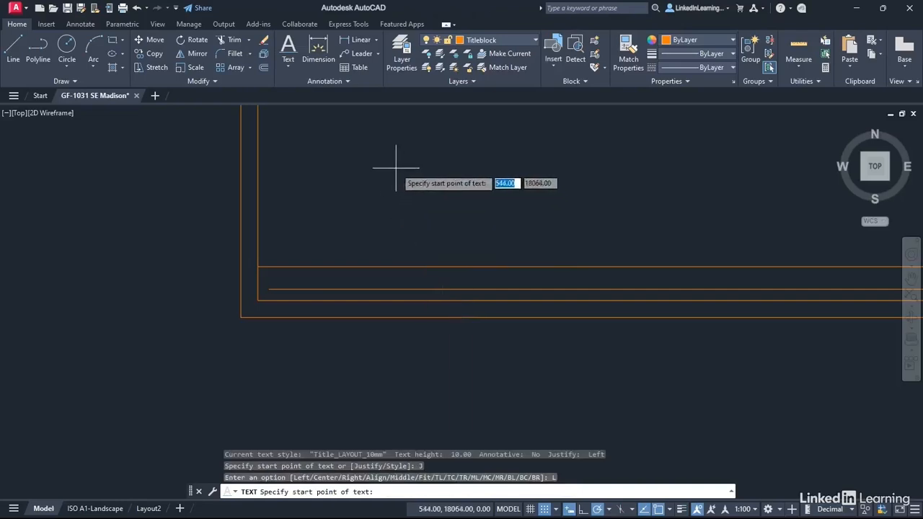
{"action": "left_click", "coordinate": [269, 289]}
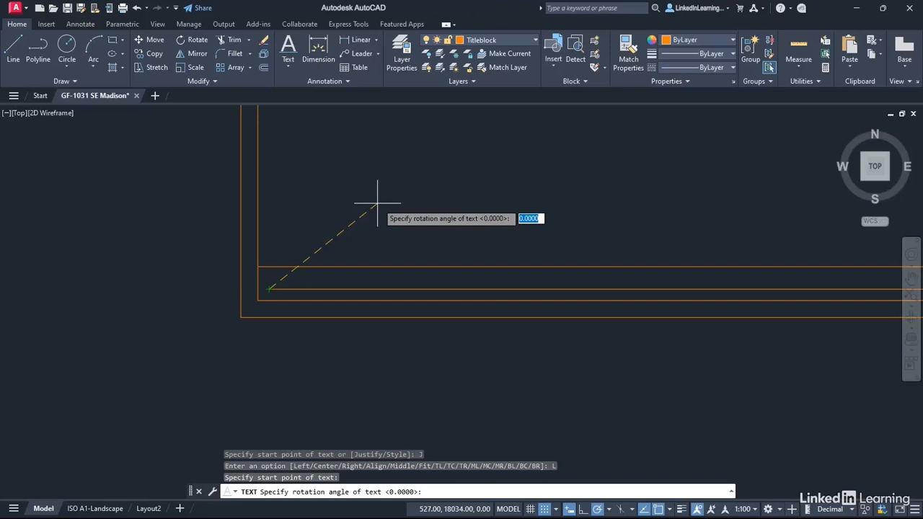
{"action": "key", "text": "Return"}
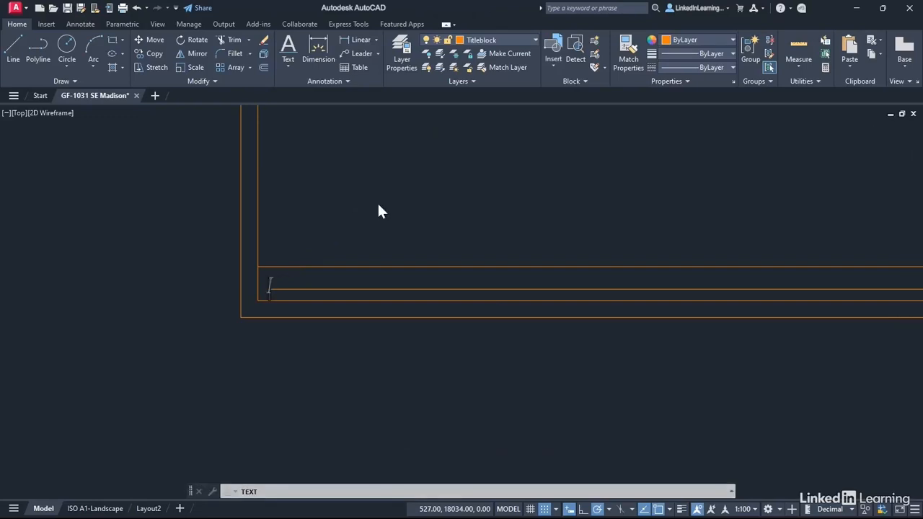
- Enter "Ground Floor Plan" as the title text and finish the text command
{"action": "type", "text": "Ground "}
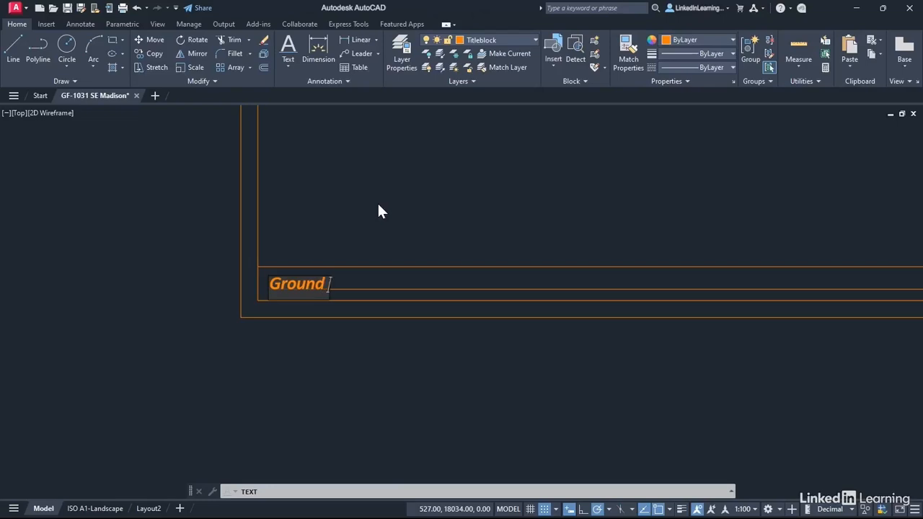
{"action": "type", "text": "Floor Plan"}
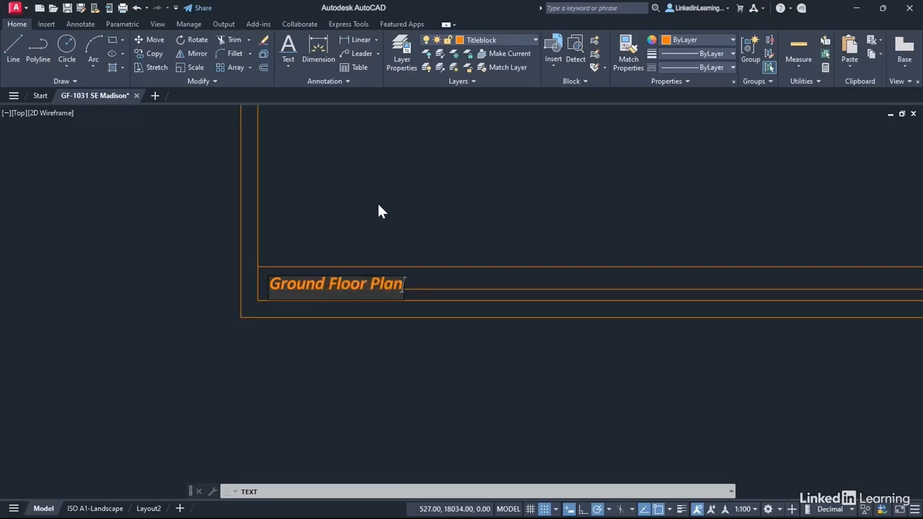
{"action": "key", "text": "Return"}
{"action": "key", "text": "Return"}
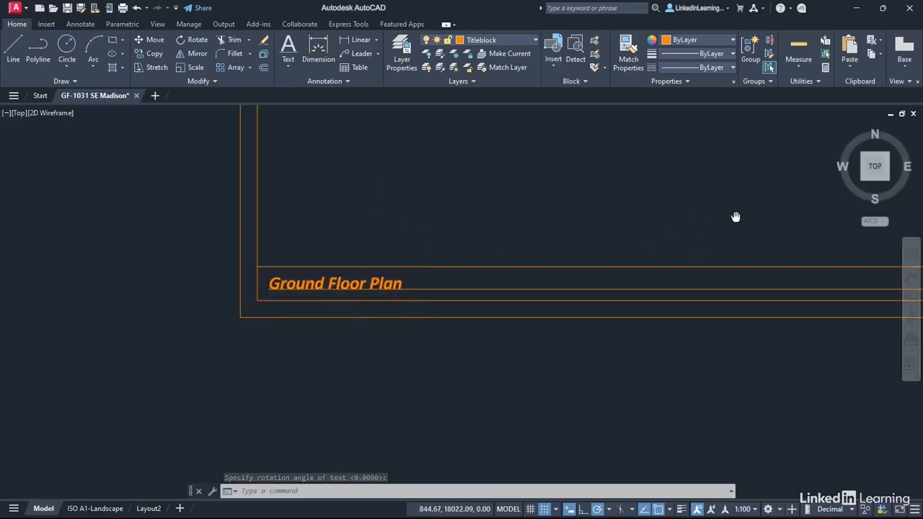
- Start a right-justified single-line text at the right endpoint of the short baseline in the bottom strip, with 0 rotation
{"action": "mouse_move", "coordinate": [735, 214]}
{"action": "middle_mouse_down"}
{"action": "mouse_move", "coordinate": [220, 218]}
{"action": "mouse_move", "coordinate": [122, 259]}
{"action": "mouse_move", "coordinate": [125, 268]}
{"action": "middle_mouse_up"}
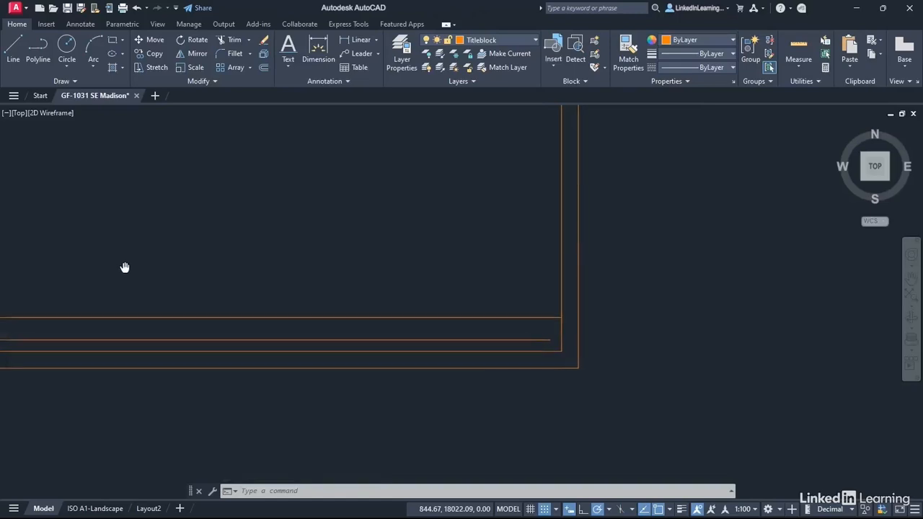
{"action": "left_click", "coordinate": [289, 67]}
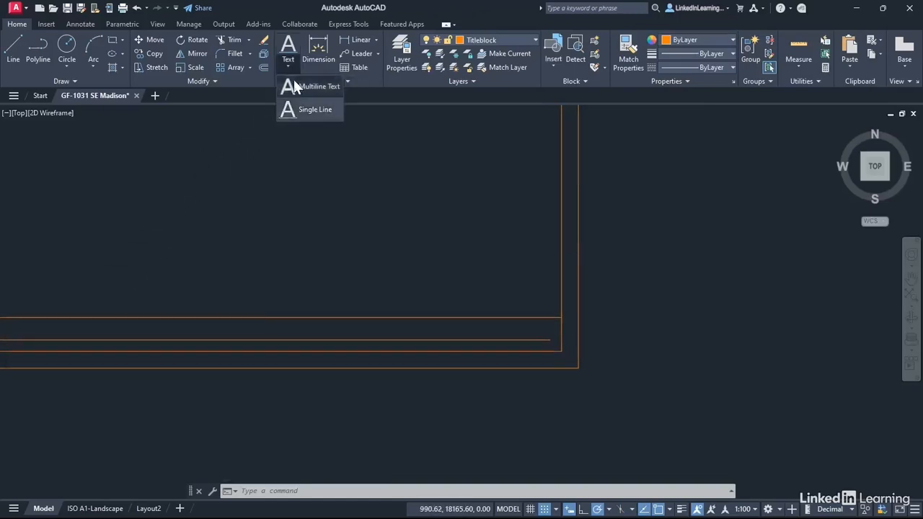
{"action": "left_click", "coordinate": [311, 110]}
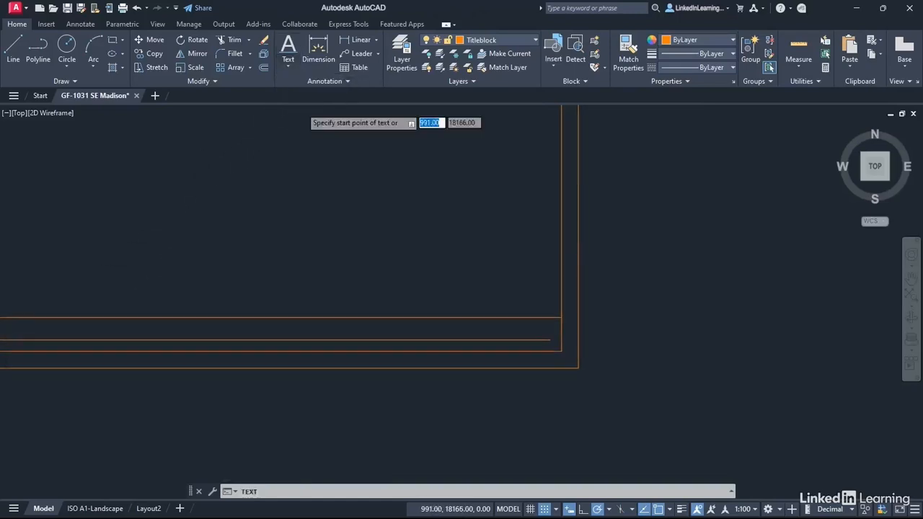
{"action": "right_click", "coordinate": [359, 226]}
{"action": "left_click", "coordinate": [382, 279]}
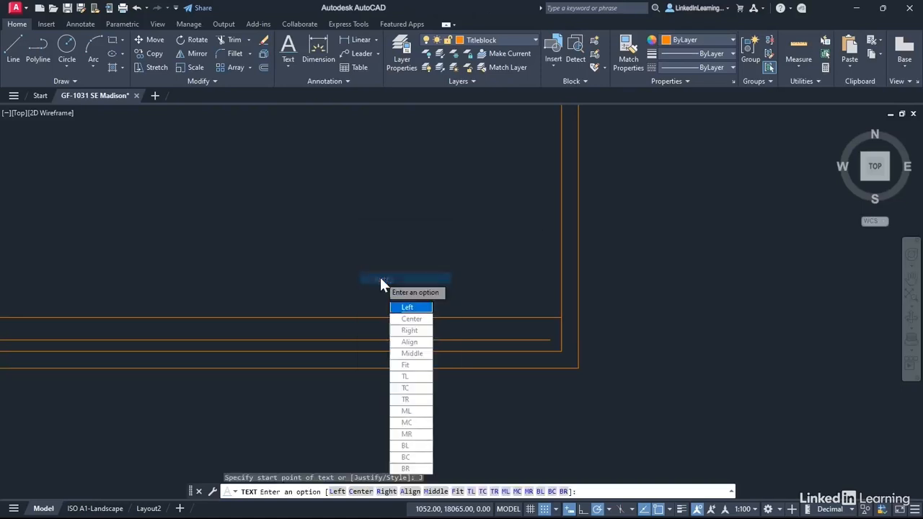
{"action": "left_click", "coordinate": [408, 331]}
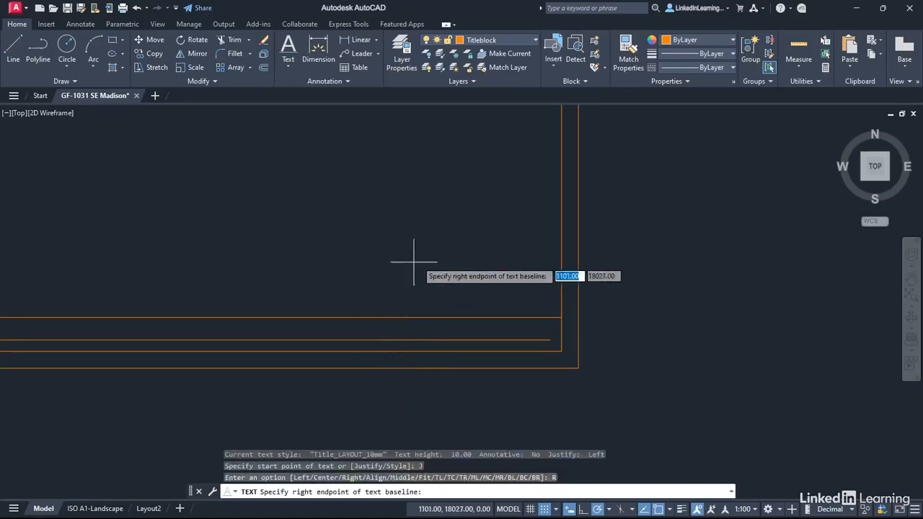
{"action": "left_click", "coordinate": [550, 340]}
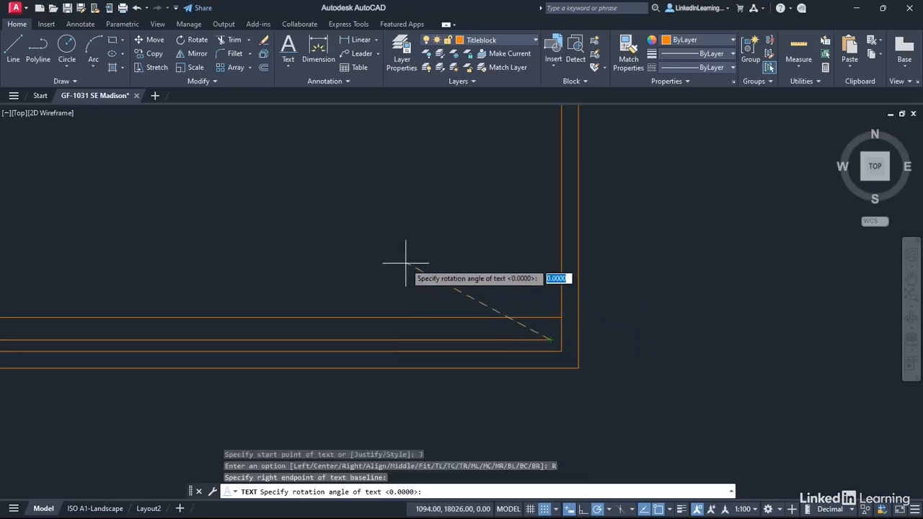
{"action": "key", "text": "Return"}
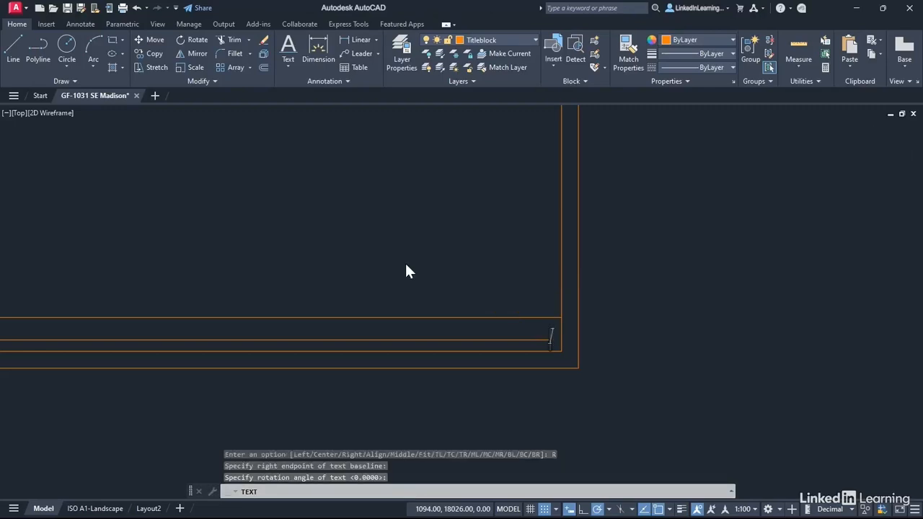
- Enter "LinkedIn Learning" as the right-hand title text and finish the text command
{"action": "type", "text": "Link"}
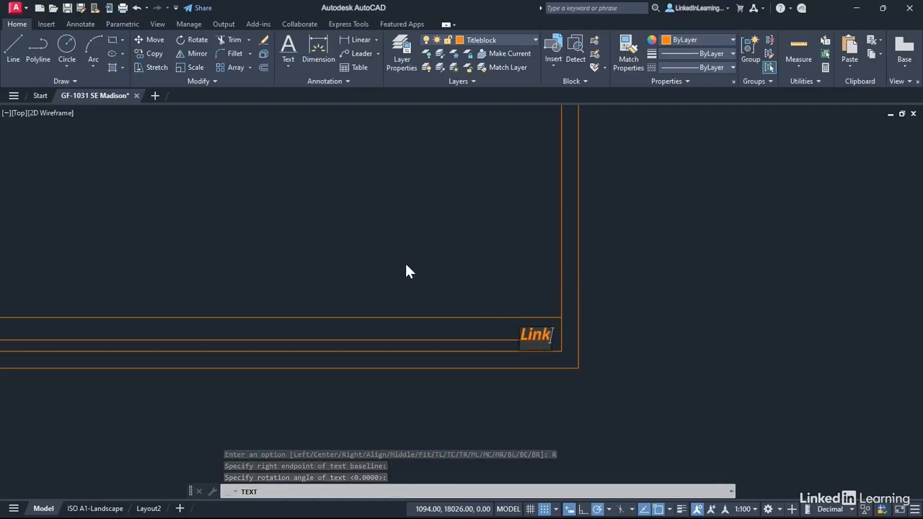
{"action": "type", "text": "edIn Learnion"}
{"action": "key", "text": "BackSpace"}
{"action": "key", "text": "BackSpace"}
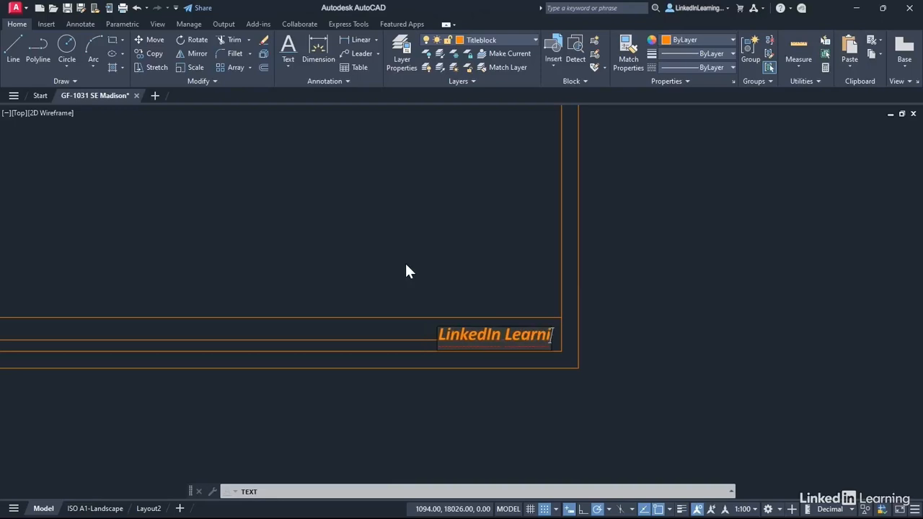
{"action": "type", "text": "ng"}
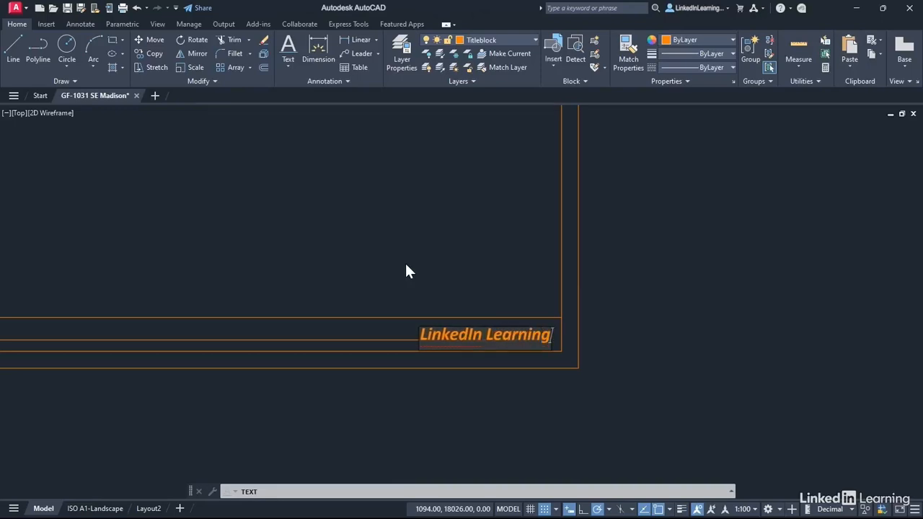
{"action": "key", "text": "Return"}
{"action": "key", "text": "Return"}
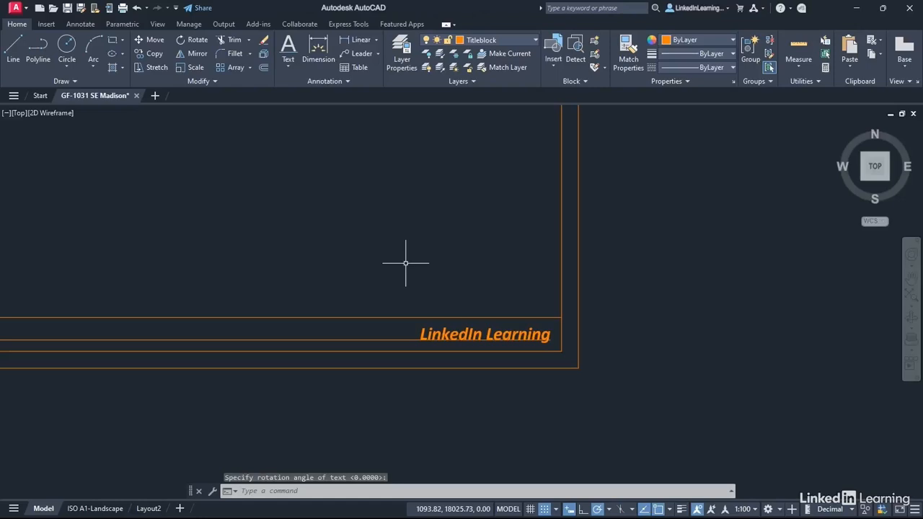
- Erase the construction line running under the two title texts in the bottom strip
{"action": "scroll", "coordinate": [336, 221], "scroll_direction": "down", "scroll_amount": 3}
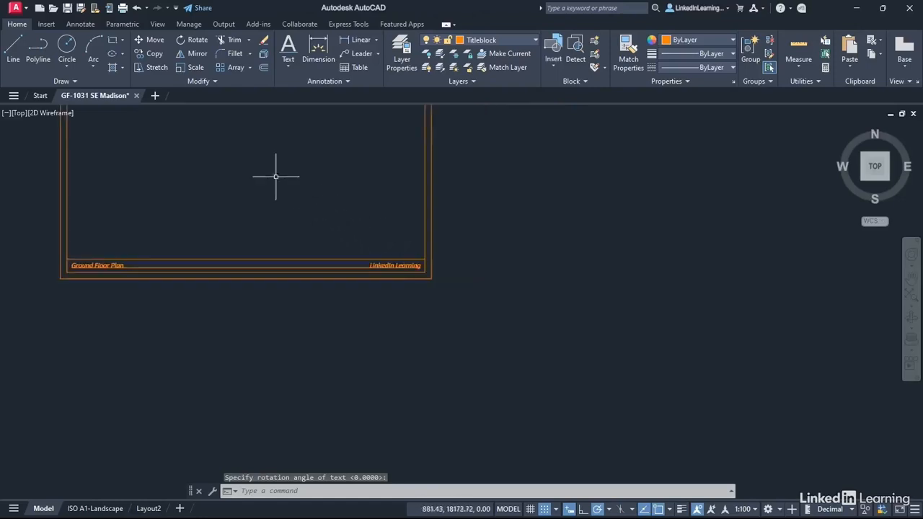
{"action": "mouse_move", "coordinate": [275, 176]}
{"action": "middle_mouse_down"}
{"action": "mouse_move", "coordinate": [309, 216]}
{"action": "mouse_move", "coordinate": [464, 306]}
{"action": "mouse_move", "coordinate": [504, 290]}
{"action": "middle_mouse_up"}
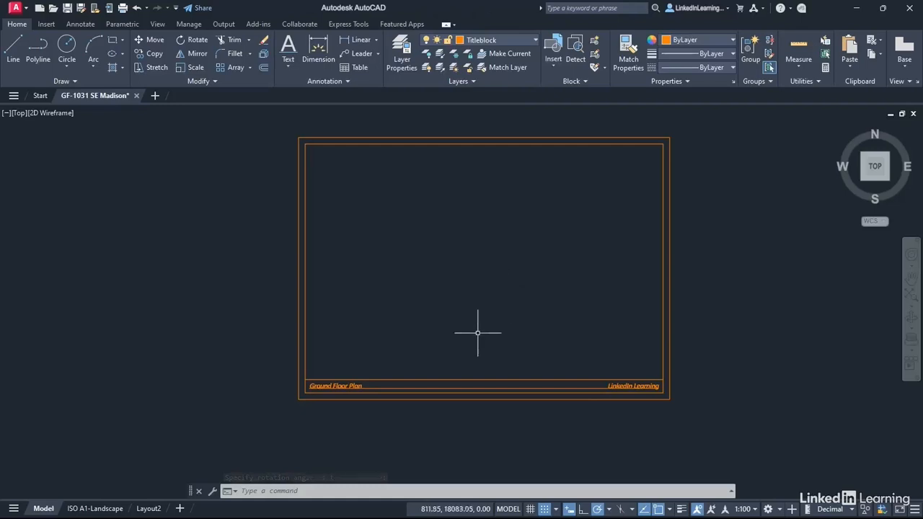
{"action": "left_click", "coordinate": [477, 388]}
{"action": "right_click", "coordinate": [442, 274]}
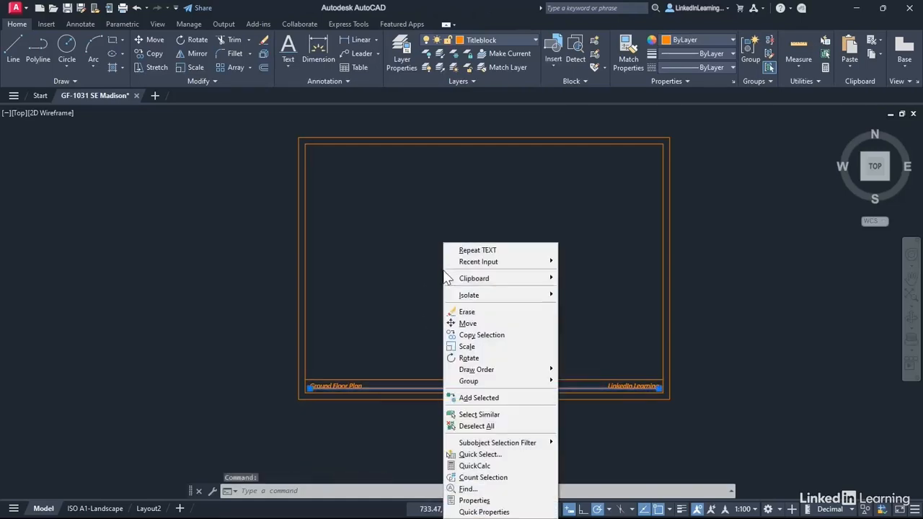
{"action": "left_click", "coordinate": [469, 314]}
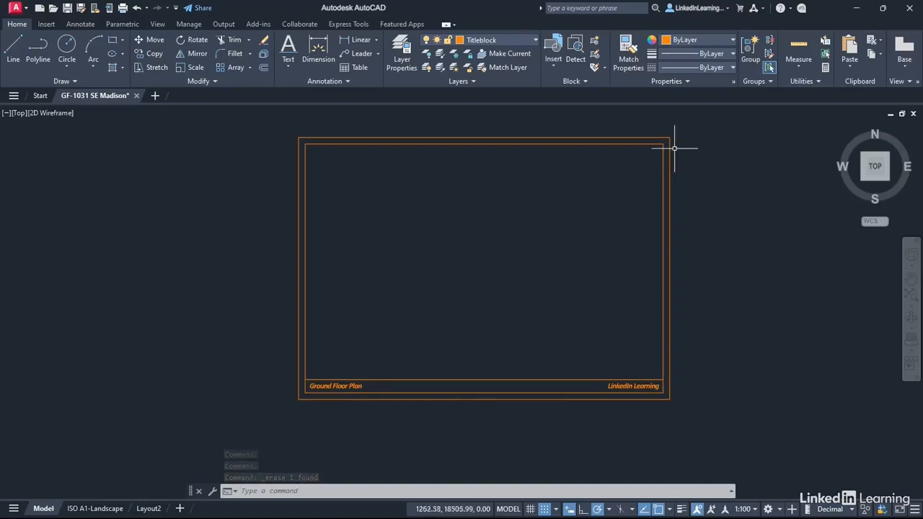
- Make Notes_LAYOUT_3.5mm the current text style for notes in the upper-right corner of the title block
{"action": "scroll", "coordinate": [627, 153], "scroll_direction": "up", "scroll_amount": 3}
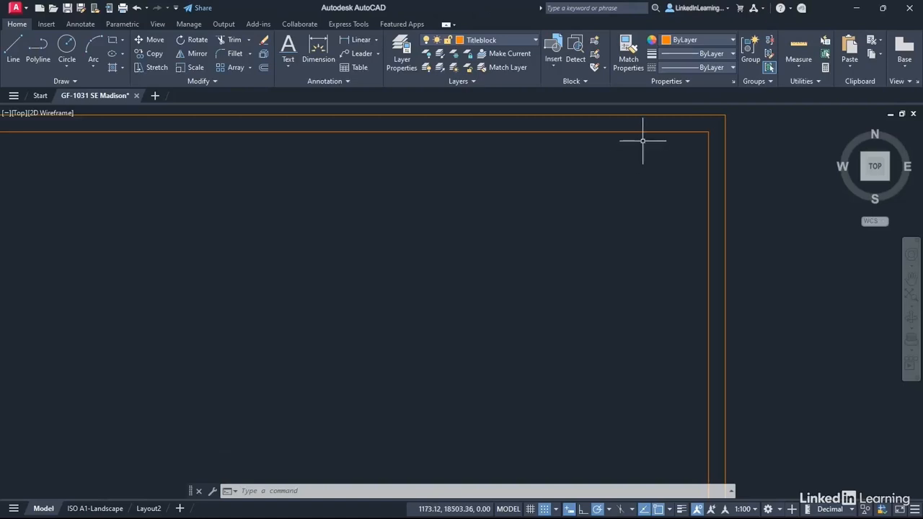
{"action": "middle_click_drag", "start_coordinate": [634, 151], "coordinate": [558, 210]}
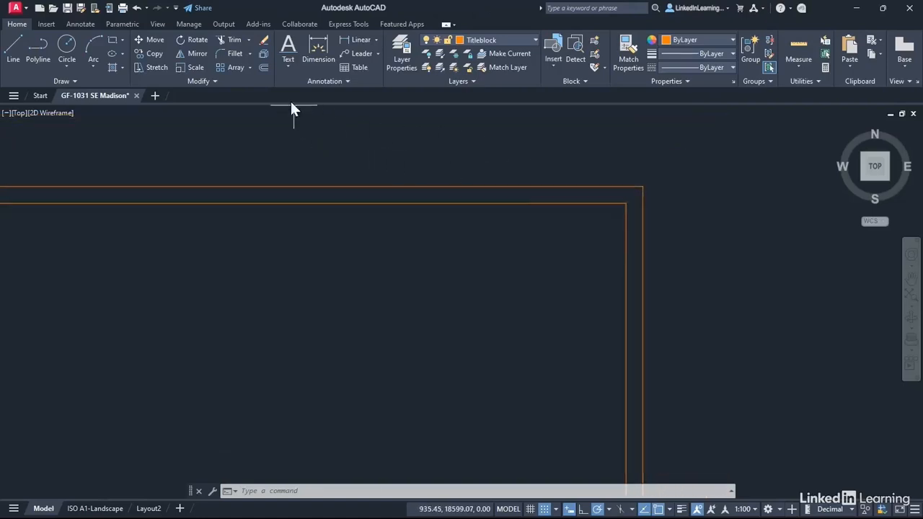
{"action": "left_click", "coordinate": [348, 81]}
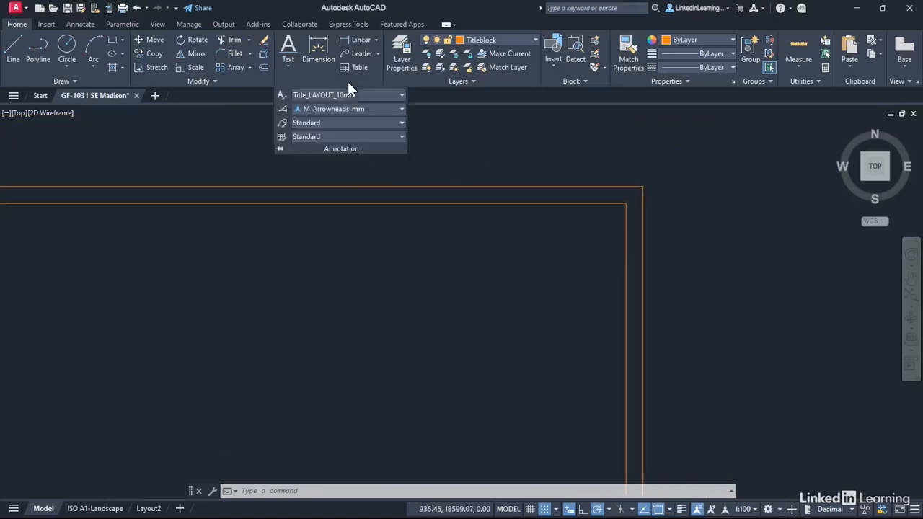
{"action": "left_click", "coordinate": [401, 96]}
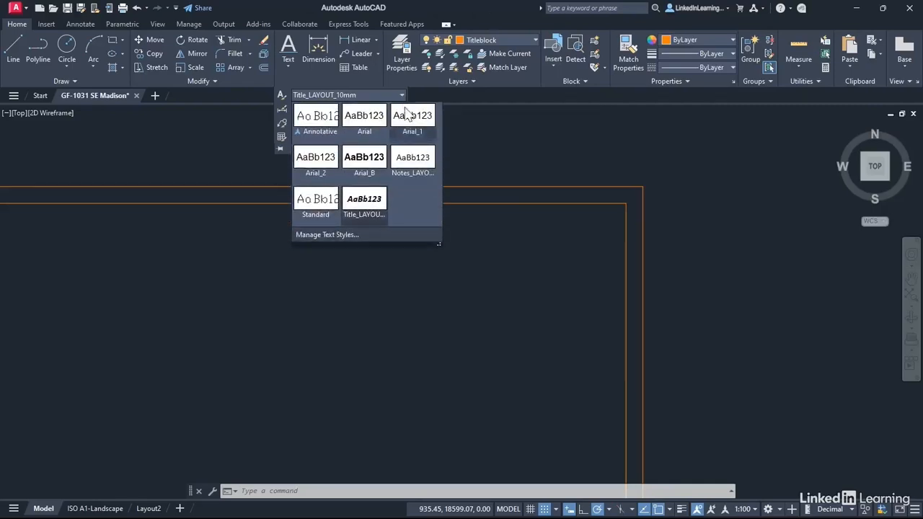
{"action": "left_click", "coordinate": [414, 175]}
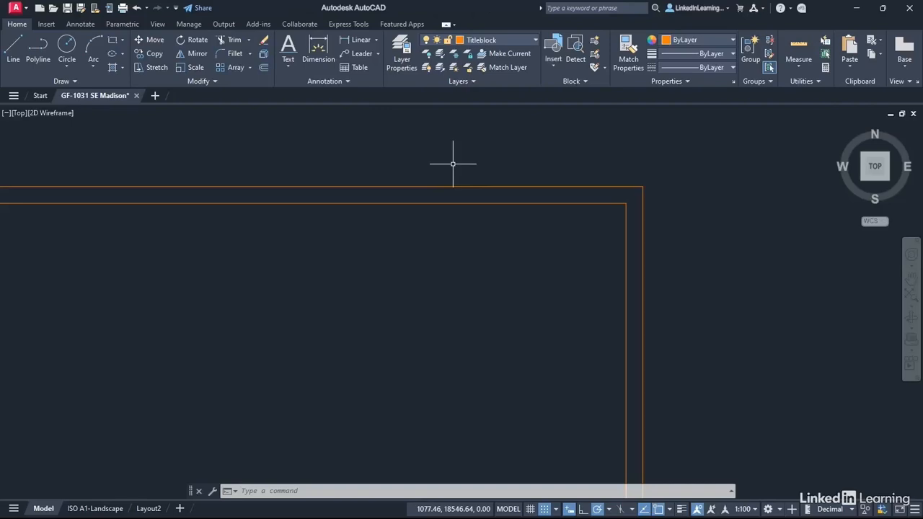
{"action": "left_click", "coordinate": [348, 82]}
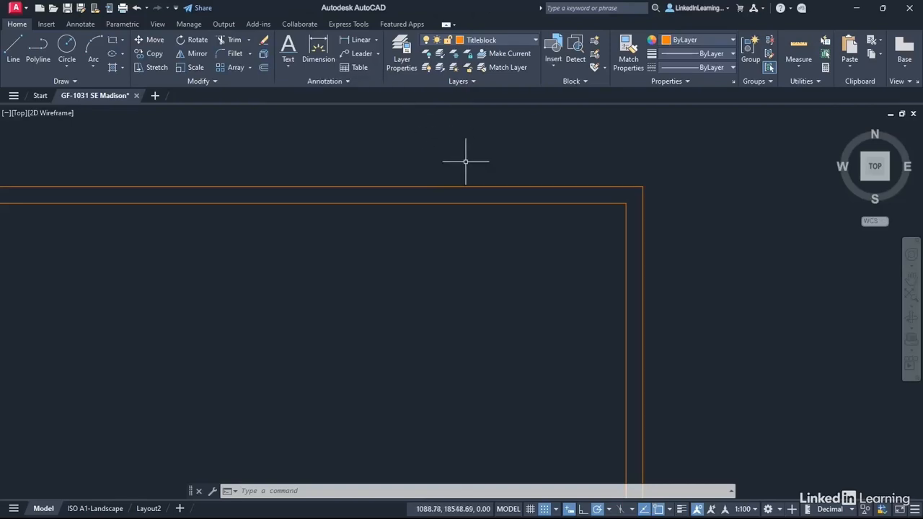
- Start a multiline text and draw its wide box just inside the upper-right corner of the inner border
{"action": "left_click", "coordinate": [287, 70]}
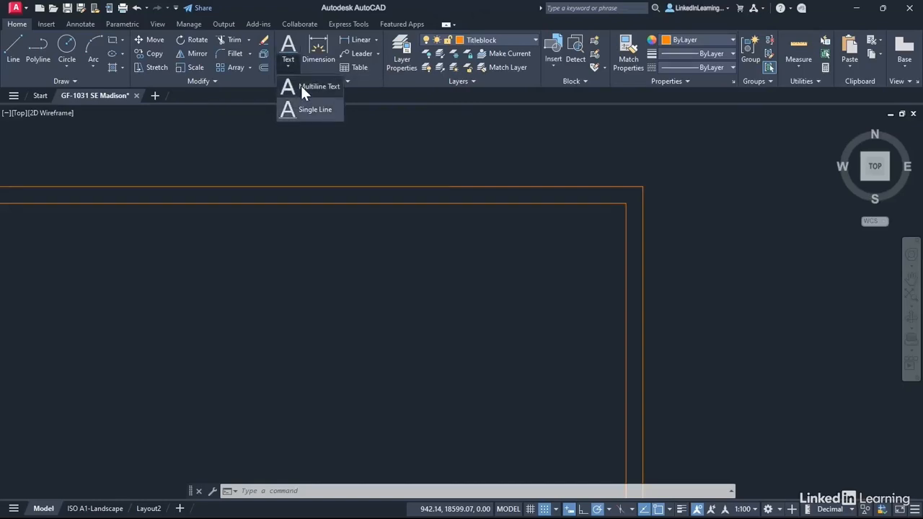
{"action": "left_click", "coordinate": [302, 87]}
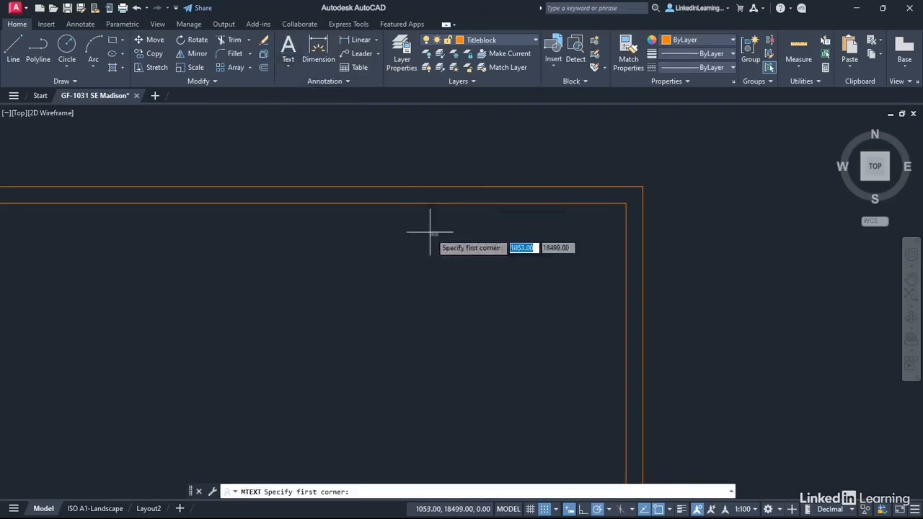
{"action": "left_click", "coordinate": [348, 223]}
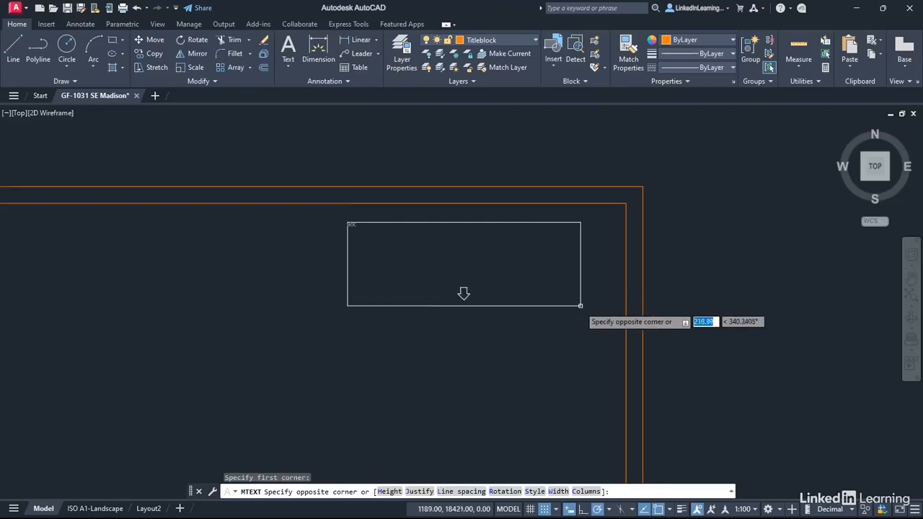
{"action": "left_click", "coordinate": [608, 322]}
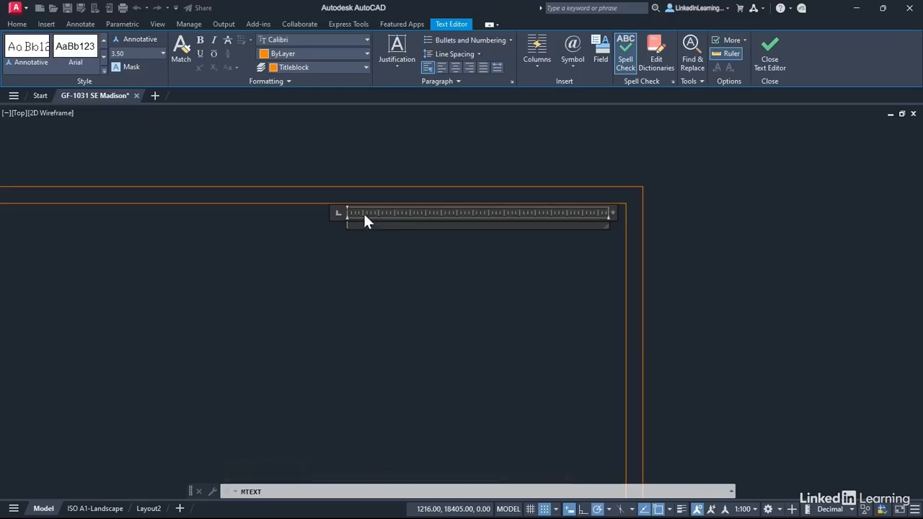
{"action": "scroll", "coordinate": [364, 216], "scroll_direction": "up", "scroll_amount": 3}
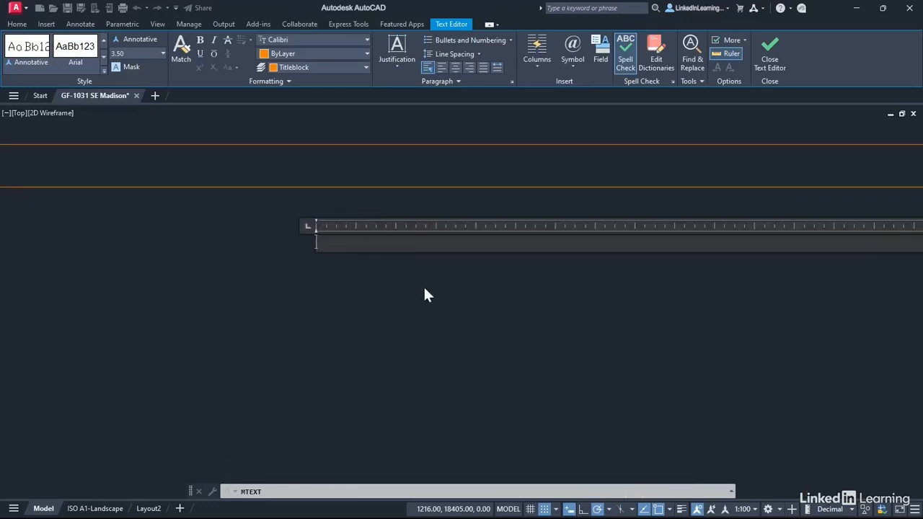
- Enter the heading "NOTES:" and start a numbered list below it with "All dimensions in millimetres."
{"action": "type", "text": "NOTES:"}
{"action": "key", "text": "Return"}
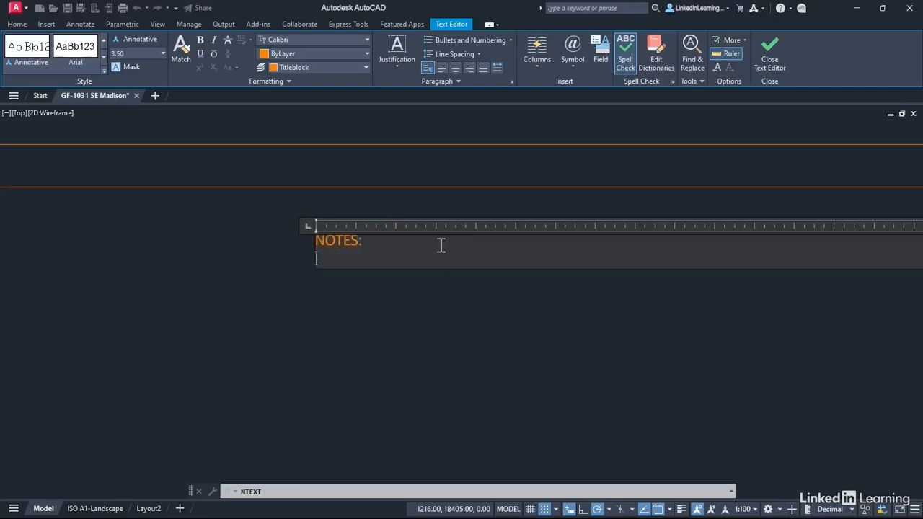
{"action": "left_click", "coordinate": [508, 40]}
{"action": "left_click", "coordinate": [456, 74]}
{"action": "type", "text": "All"}
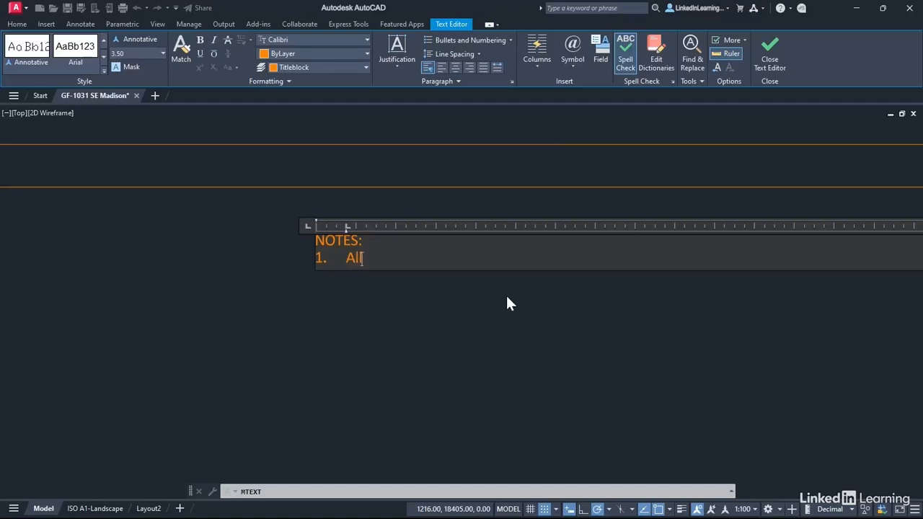
{"action": "type", "text": " dimensions in millimetres"}
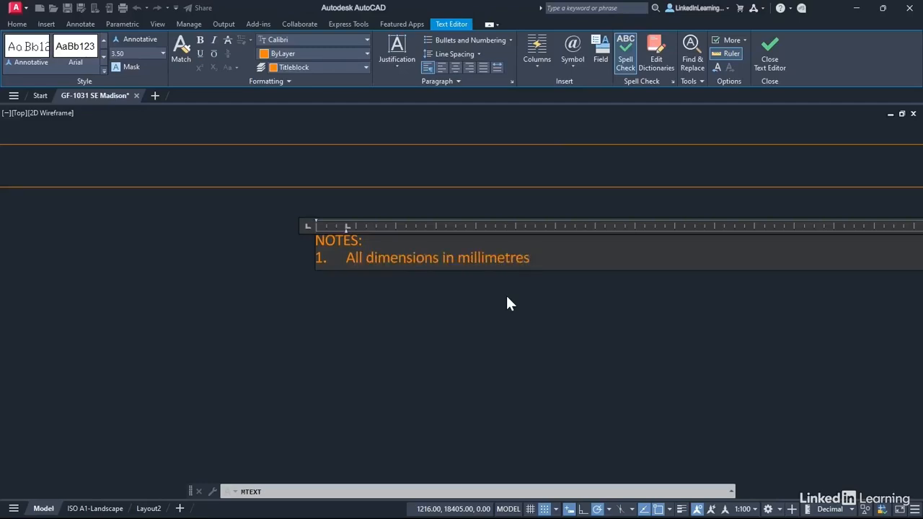
{"action": "type", "text": "."}
{"action": "key", "text": "Return"}
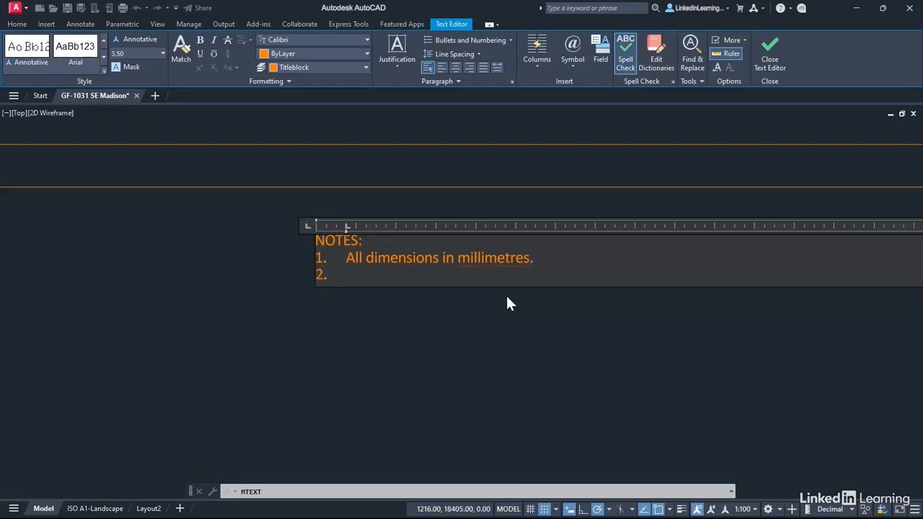
- Add "Do not dimension from a drawing." as the second numbered note and close the text editor
{"action": "type", "text": "Do not dimensio"}
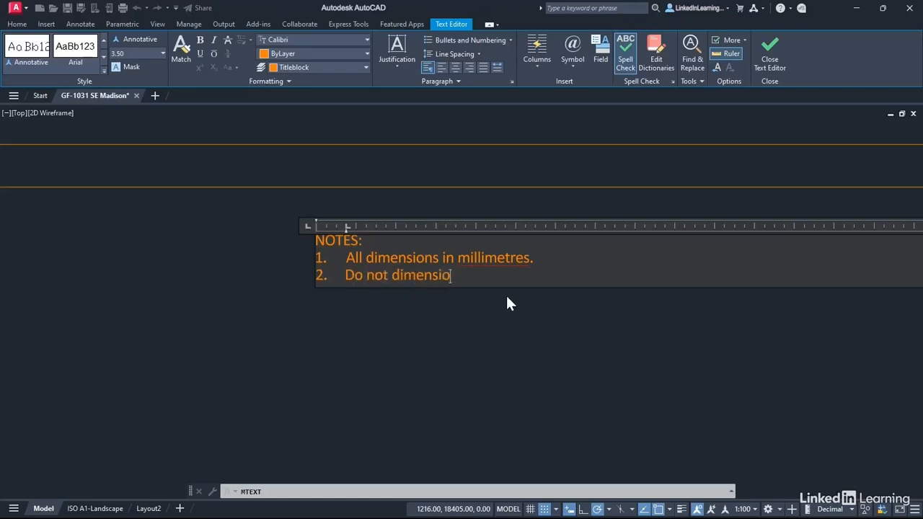
{"action": "type", "text": "n from a drawing"}
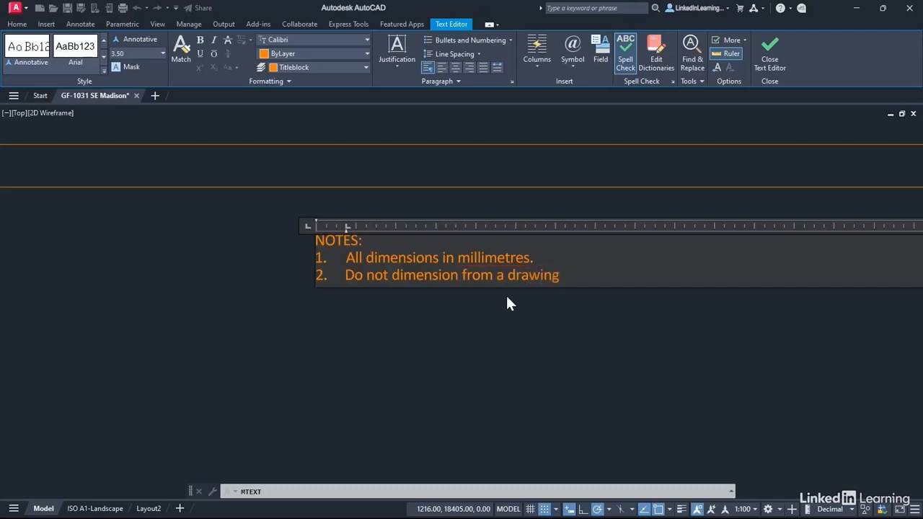
{"action": "type", "text": "."}
{"action": "left_click", "coordinate": [281, 299]}
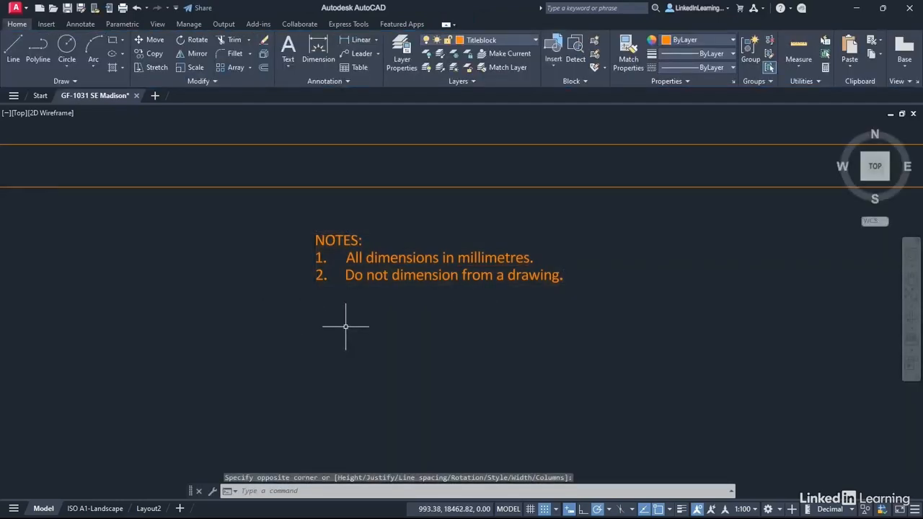
- Narrow the notes text box to about half its width by pulling in its right edge
{"action": "scroll", "coordinate": [344, 319], "scroll_direction": "down", "scroll_amount": 2}
{"action": "left_click", "coordinate": [429, 283]}
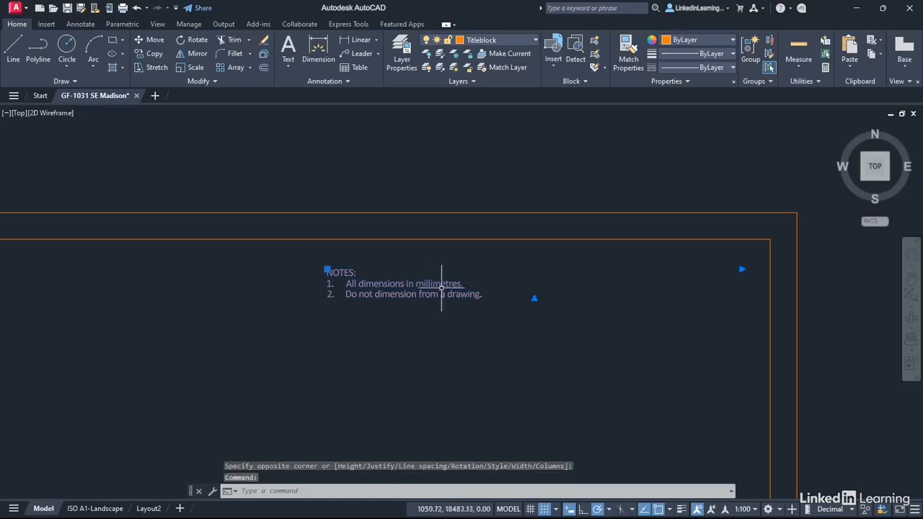
{"action": "left_click", "coordinate": [741, 268]}
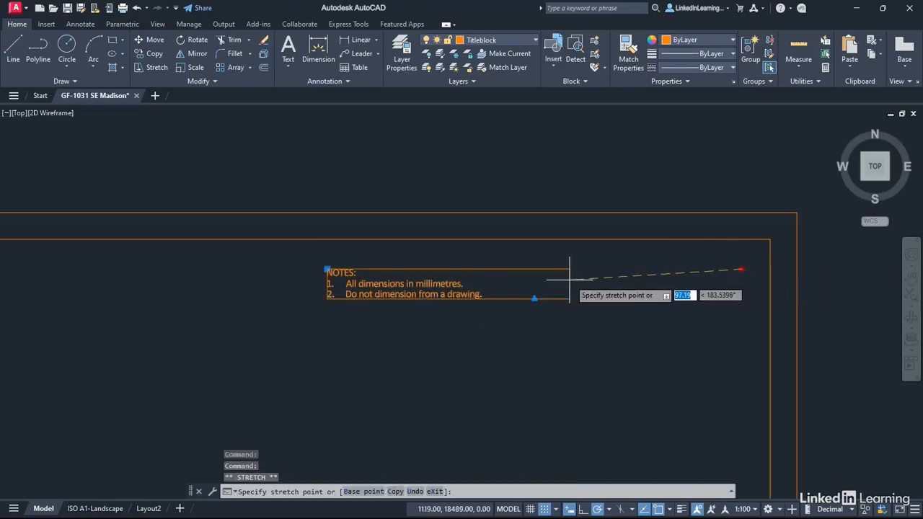
{"action": "left_click", "coordinate": [536, 309]}
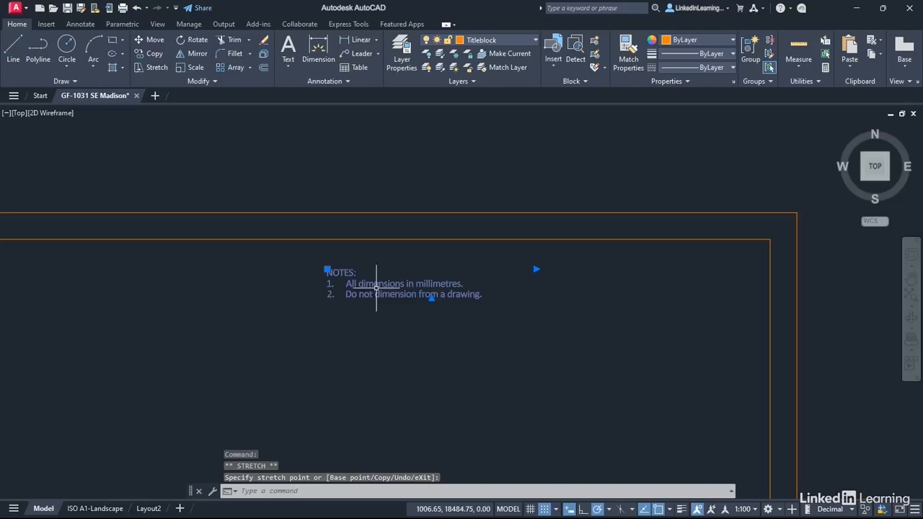
- Move the notes text close to the upper-right corner of the inner border and clear the selection
{"action": "left_click", "coordinate": [327, 268]}
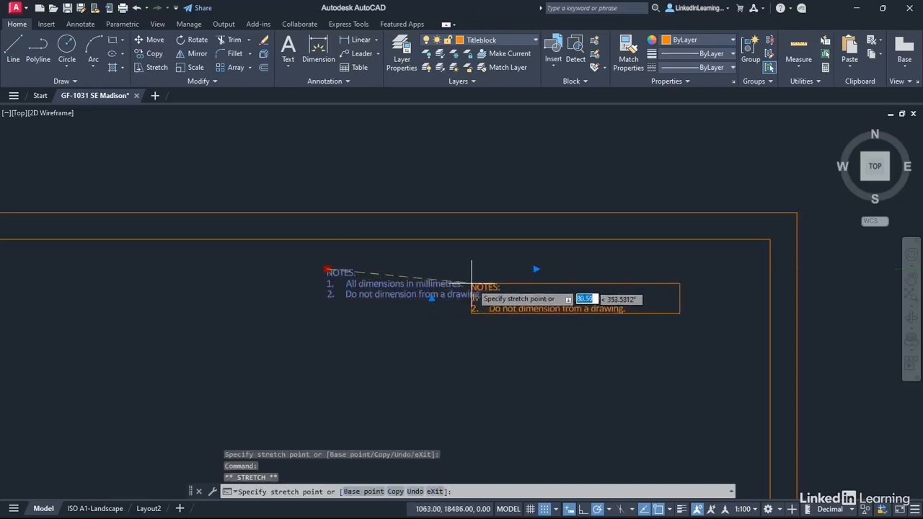
{"action": "left_click", "coordinate": [538, 260]}
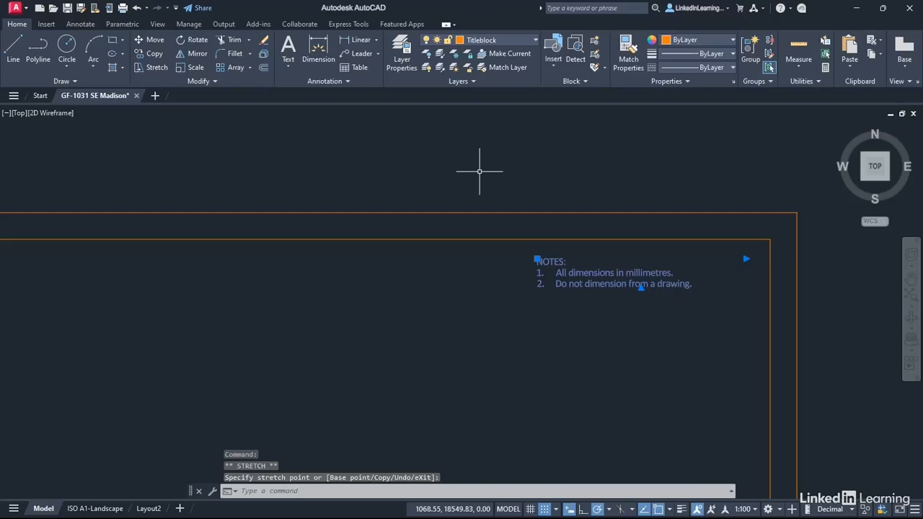
{"action": "key", "text": "Escape"}
{"action": "key", "text": "Escape"}
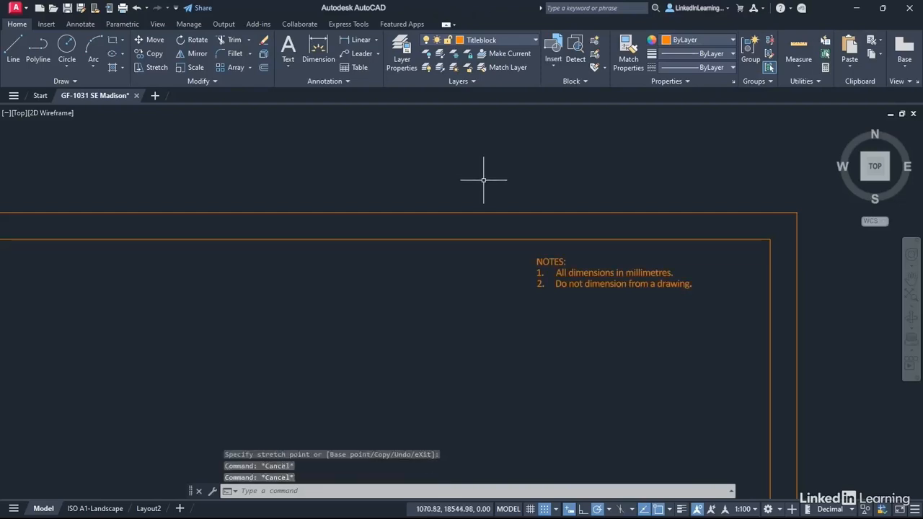
- Put the notes, the "LinkedIn Learning" text and the "Ground Floor Plan" text on the Titletext layer and clear the selection
{"action": "scroll", "coordinate": [385, 295], "scroll_direction": "down", "scroll_amount": 1}
{"action": "scroll", "coordinate": [385, 295], "scroll_direction": "down", "scroll_amount": 1}
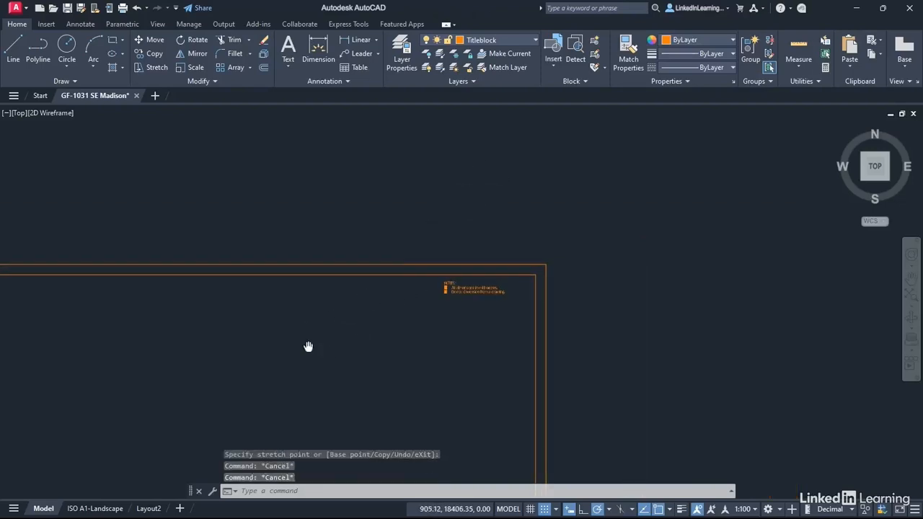
{"action": "middle_click_drag", "start_coordinate": [307, 346], "coordinate": [416, 262]}
{"action": "scroll", "coordinate": [415, 262], "scroll_direction": "down", "scroll_amount": 1}
{"action": "mouse_move", "coordinate": [381, 286]}
{"action": "middle_mouse_down"}
{"action": "mouse_move", "coordinate": [451, 231]}
{"action": "mouse_move", "coordinate": [455, 240]}
{"action": "middle_mouse_up"}
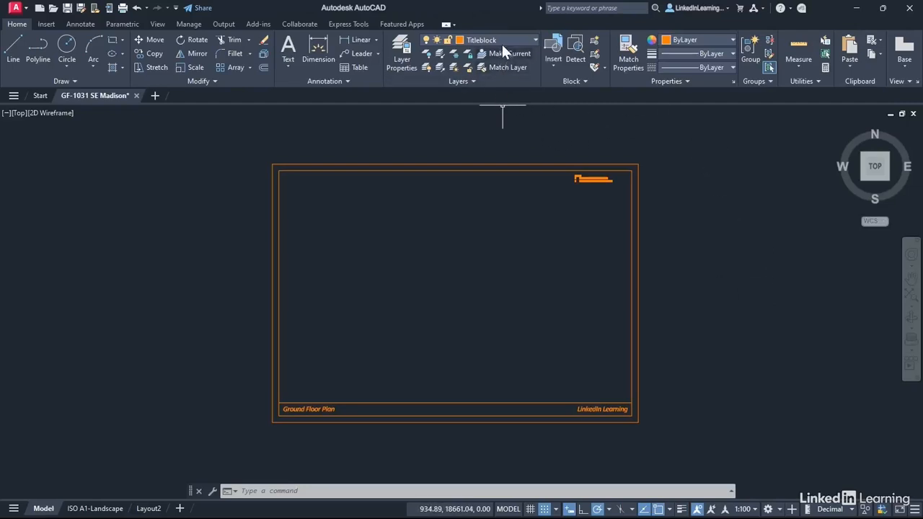
{"action": "left_click", "coordinate": [596, 178]}
{"action": "left_click", "coordinate": [594, 408]}
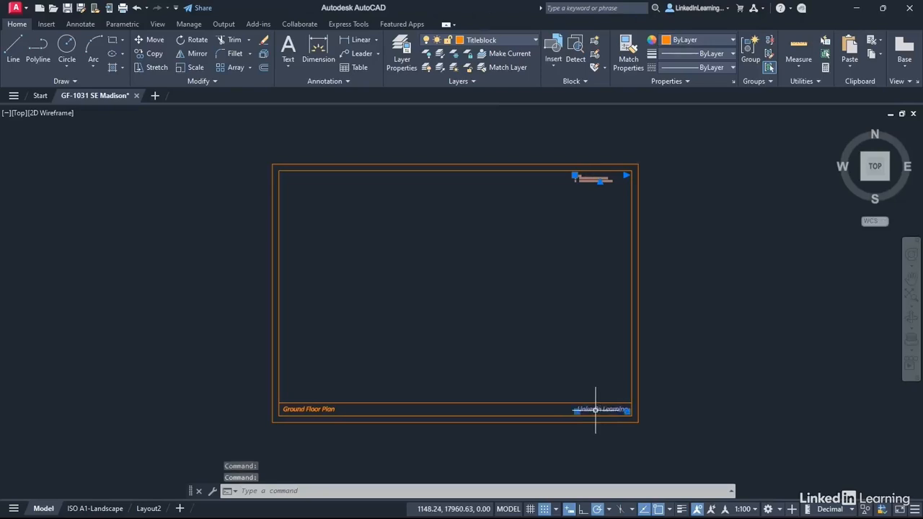
{"action": "left_click", "coordinate": [307, 408]}
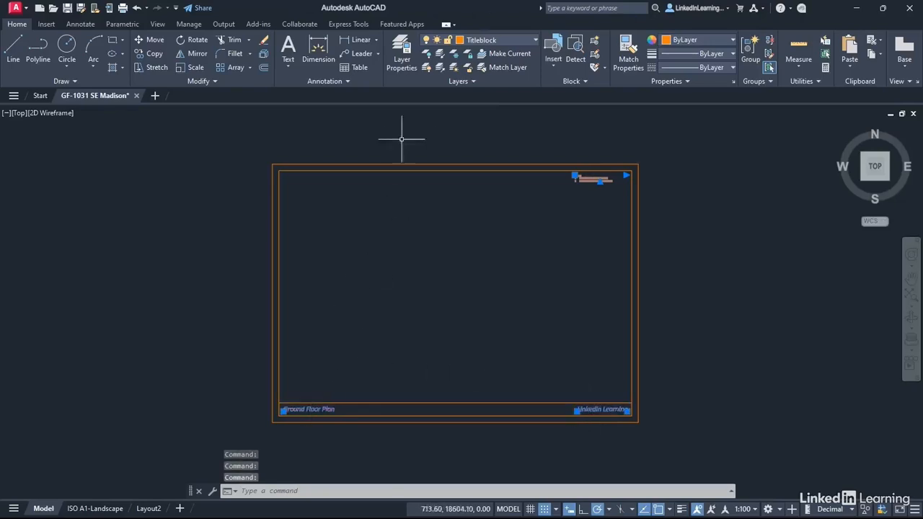
{"action": "left_click", "coordinate": [536, 40]}
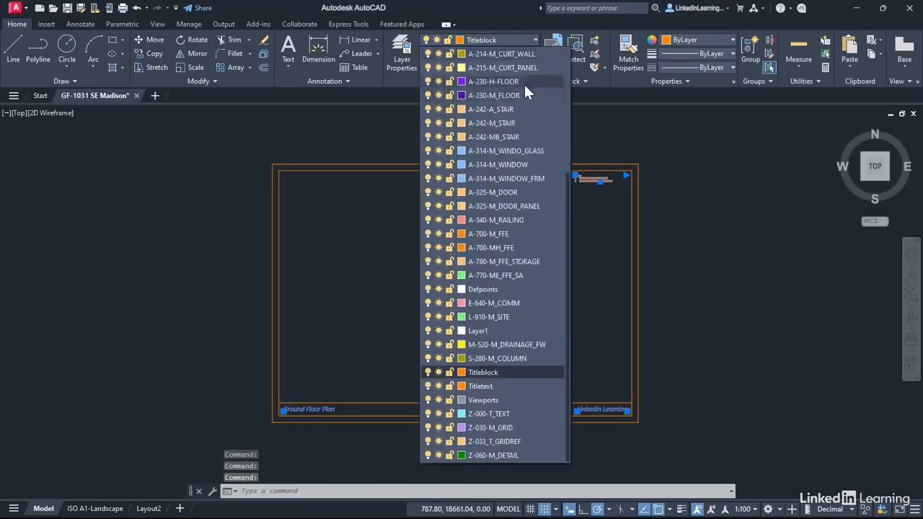
{"action": "left_click", "coordinate": [481, 387]}
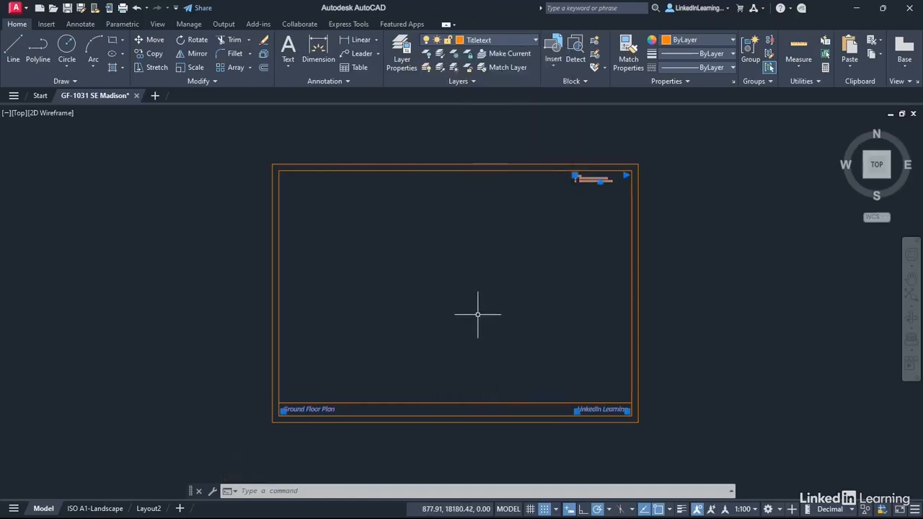
{"action": "key", "text": "Escape"}
{"action": "key", "text": "Escape"}
{"action": "key", "text": "Escape"}
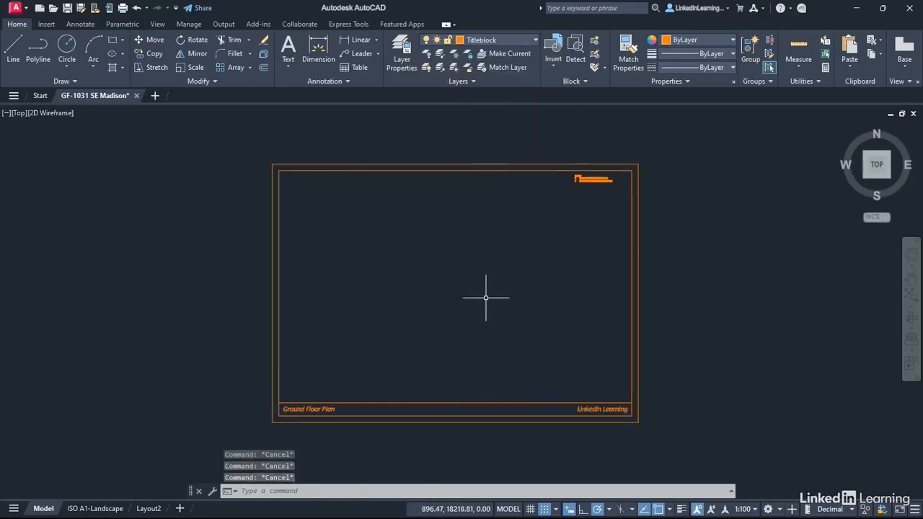